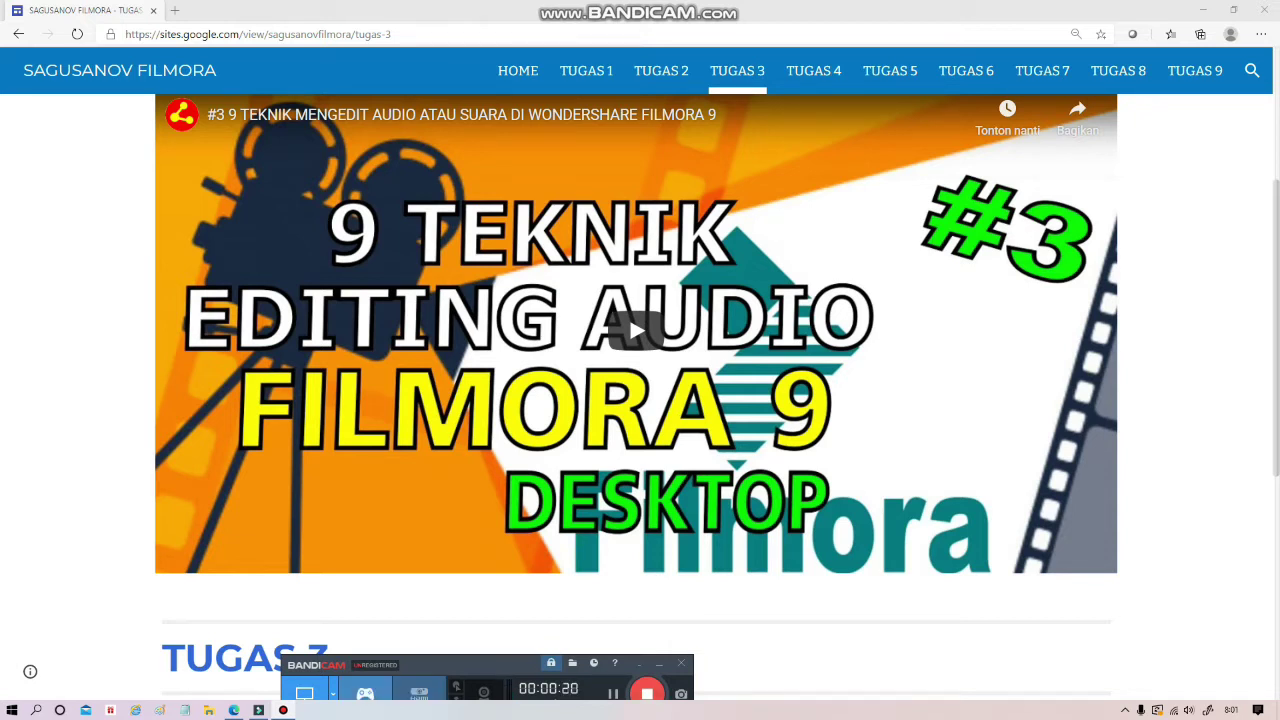
Step: Switch to Wondershare Filmora and insert all five media items from the project folder into the empty timeline
left_click(258, 710)
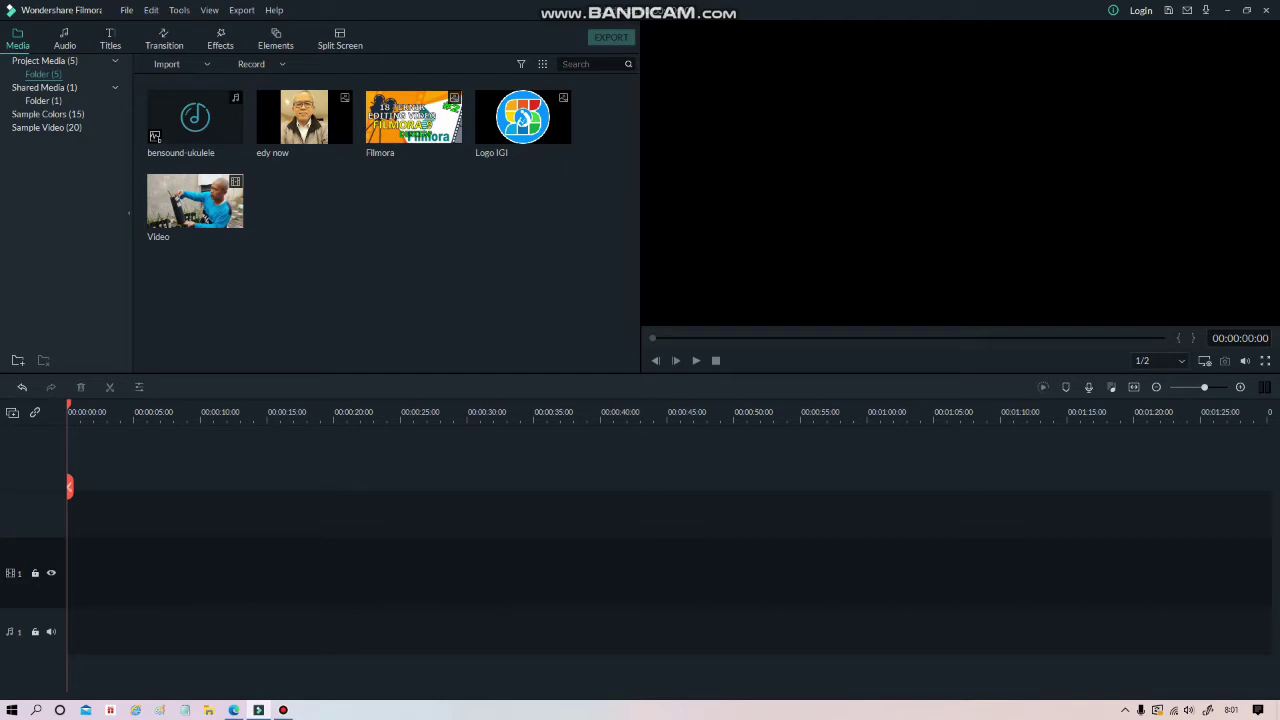
left_click_drag(167, 293, 581, 104)
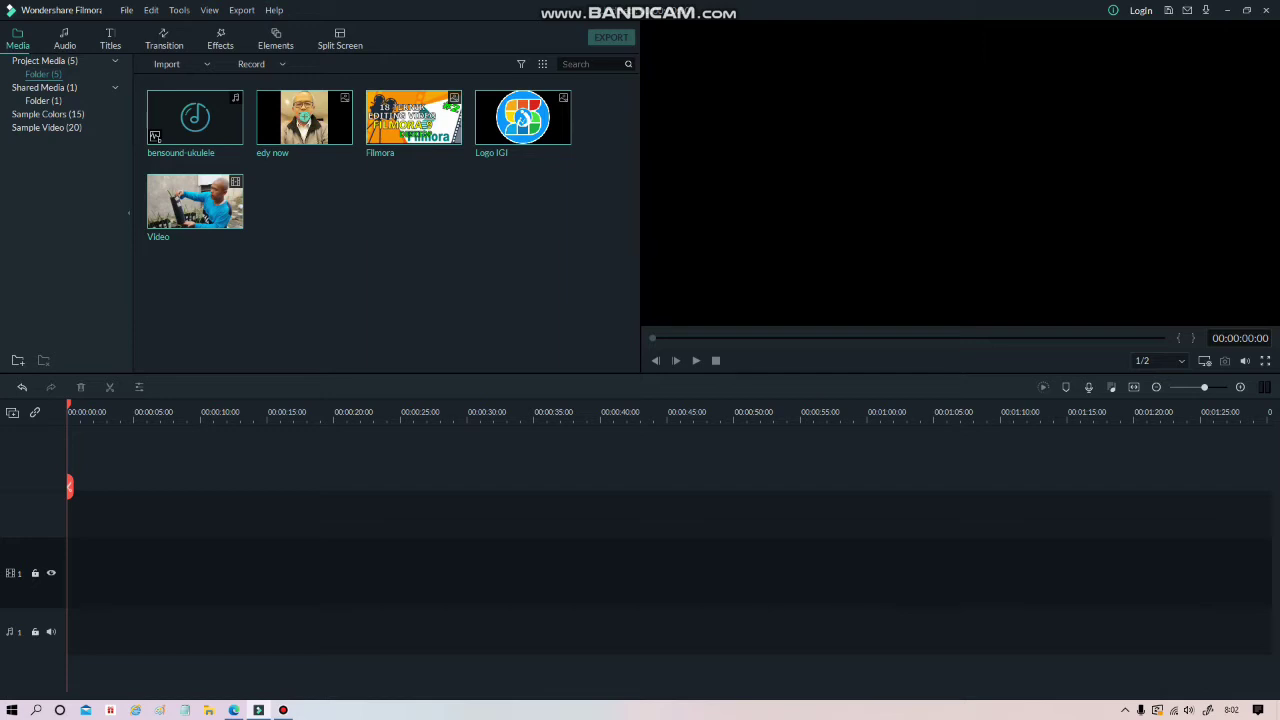
right_click(310, 124)
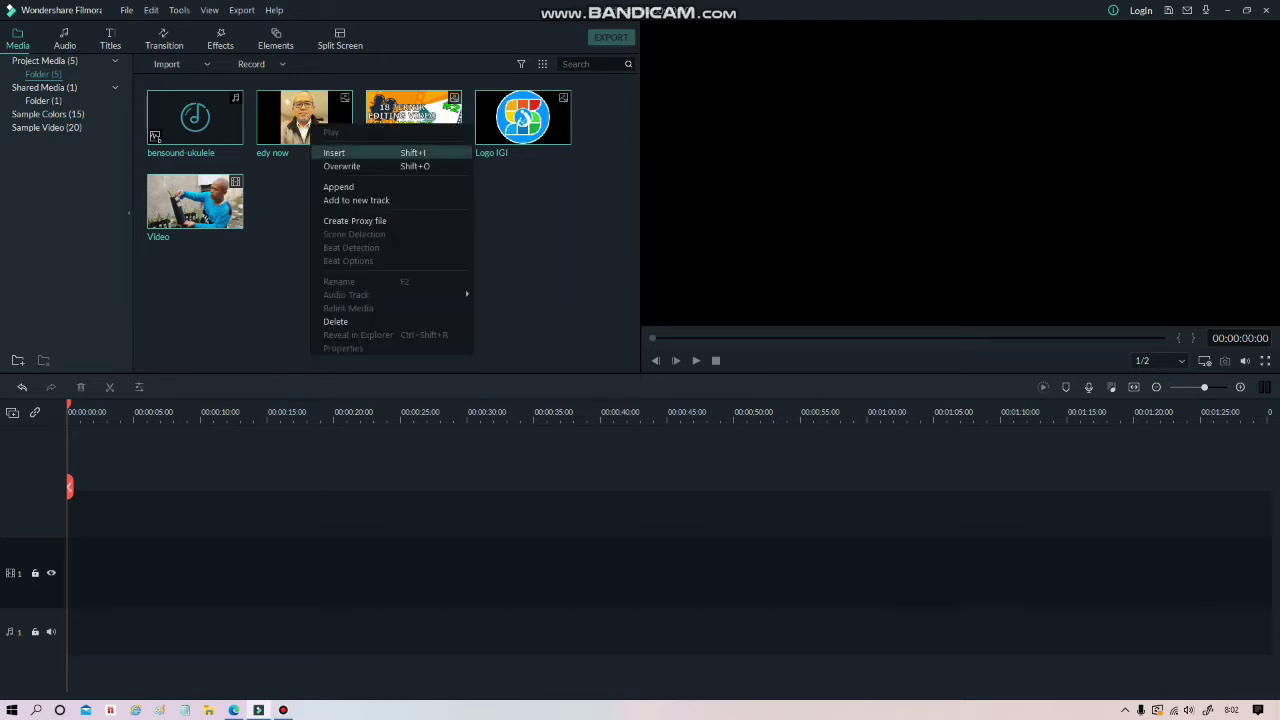
left_click(334, 153)
left_click(629, 384)
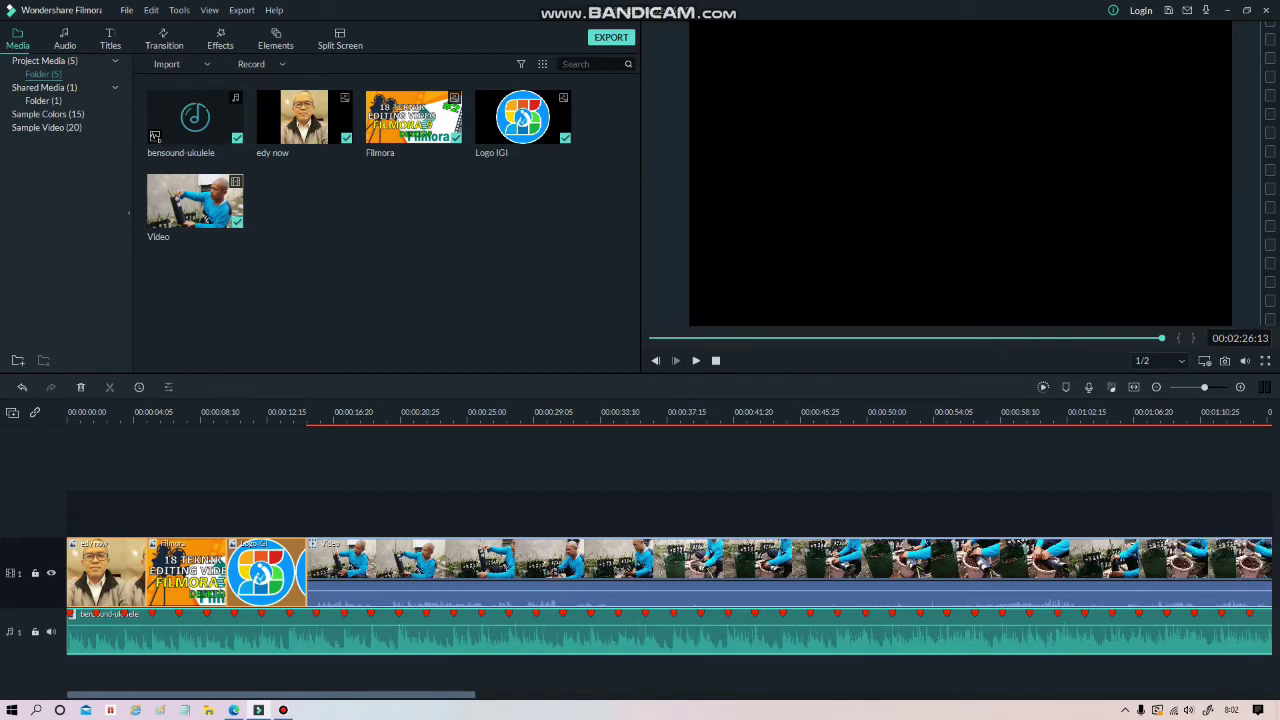
Step: Ripple delete all the clips from the timeline and add only the bensound-ukulele audio to it
right_click(312, 628)
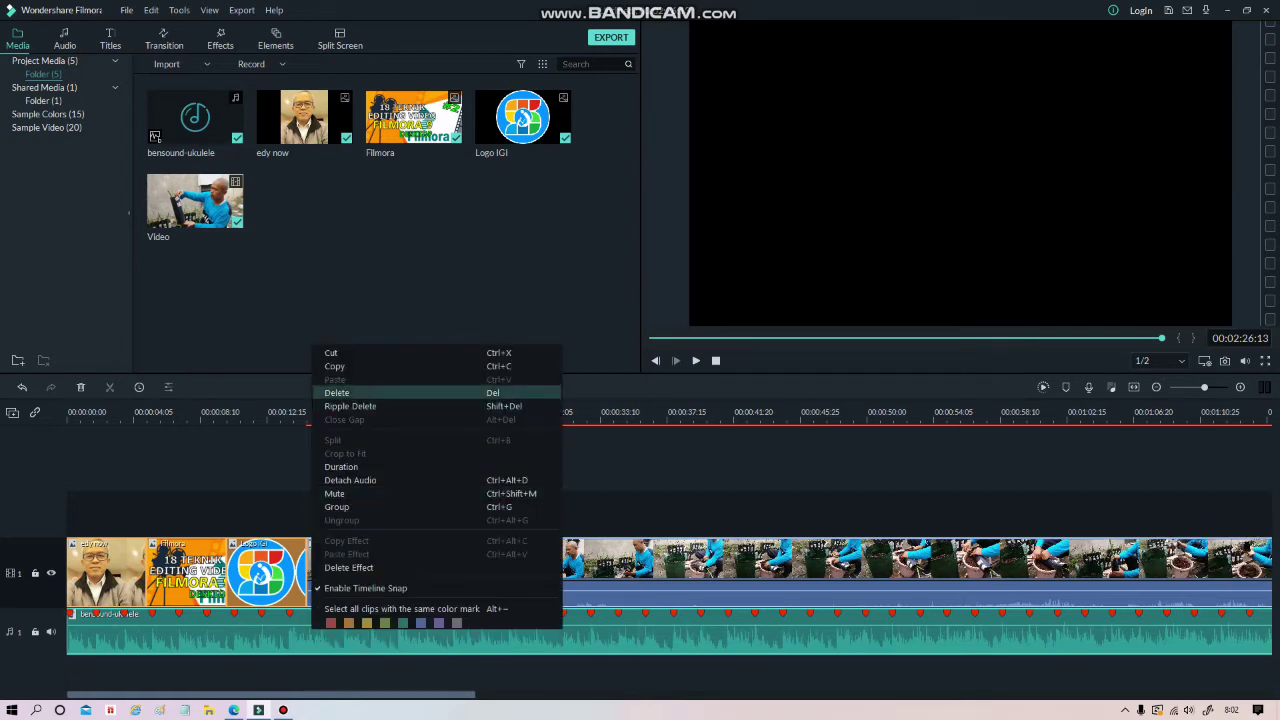
left_click(350, 406)
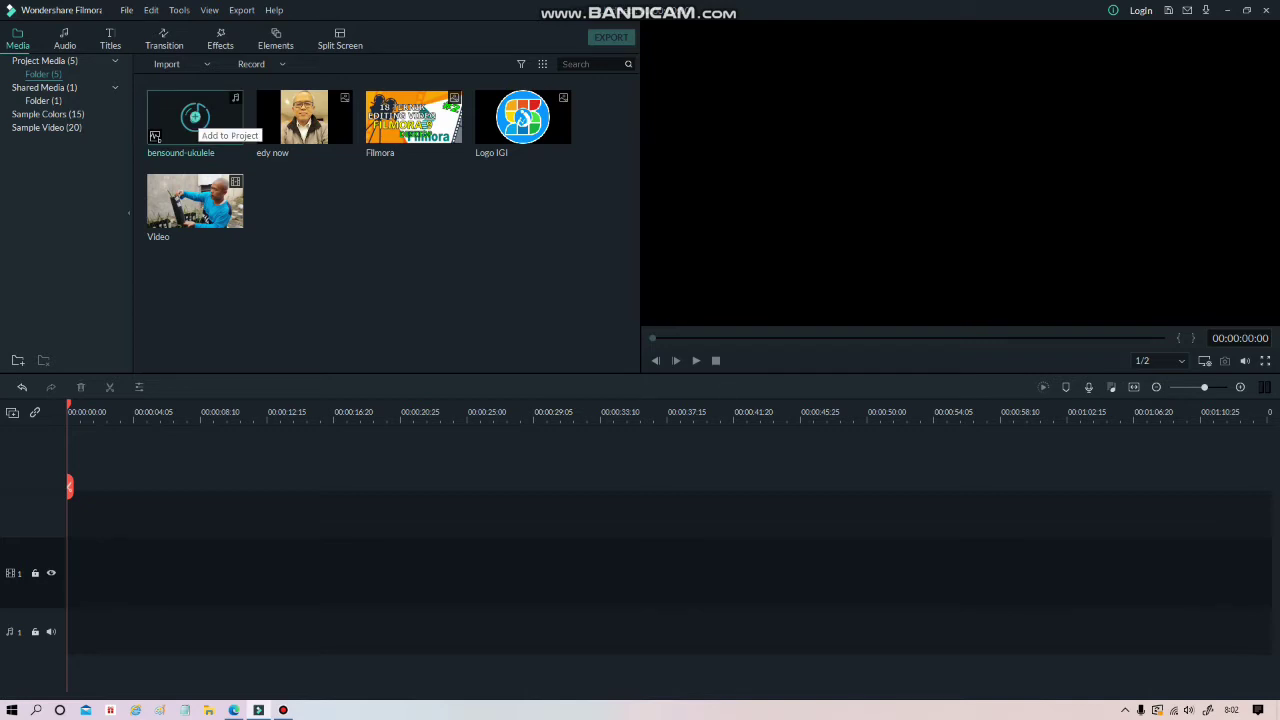
left_click(195, 117)
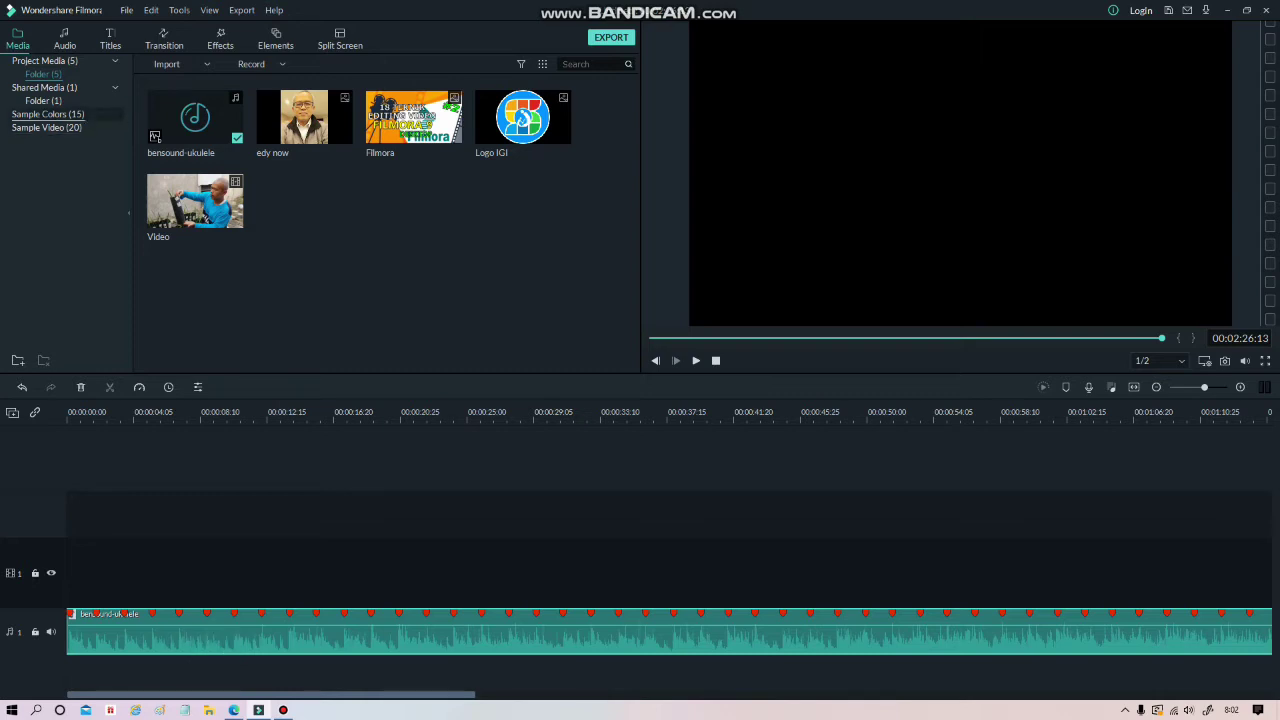
Step: Add the Earth - The Rhythm Of Memories track from the Tender & Sentimental audio category to the timeline
left_click(64, 40)
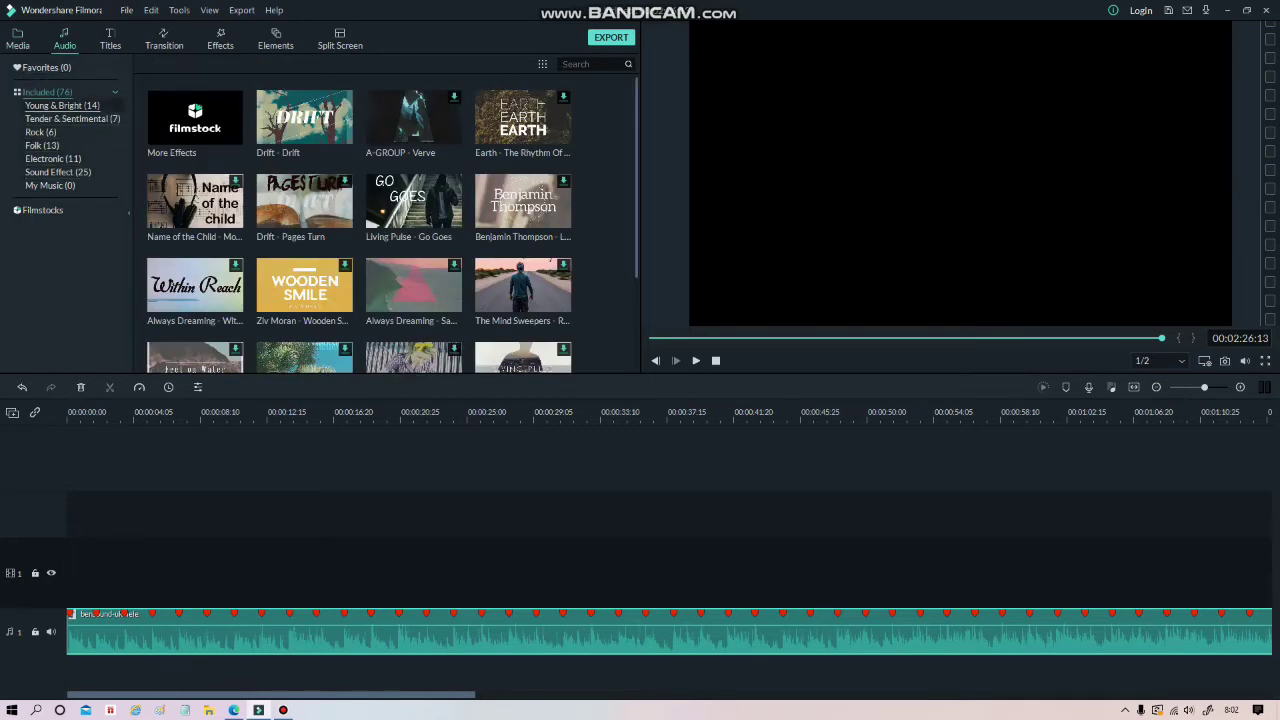
left_click(62, 105)
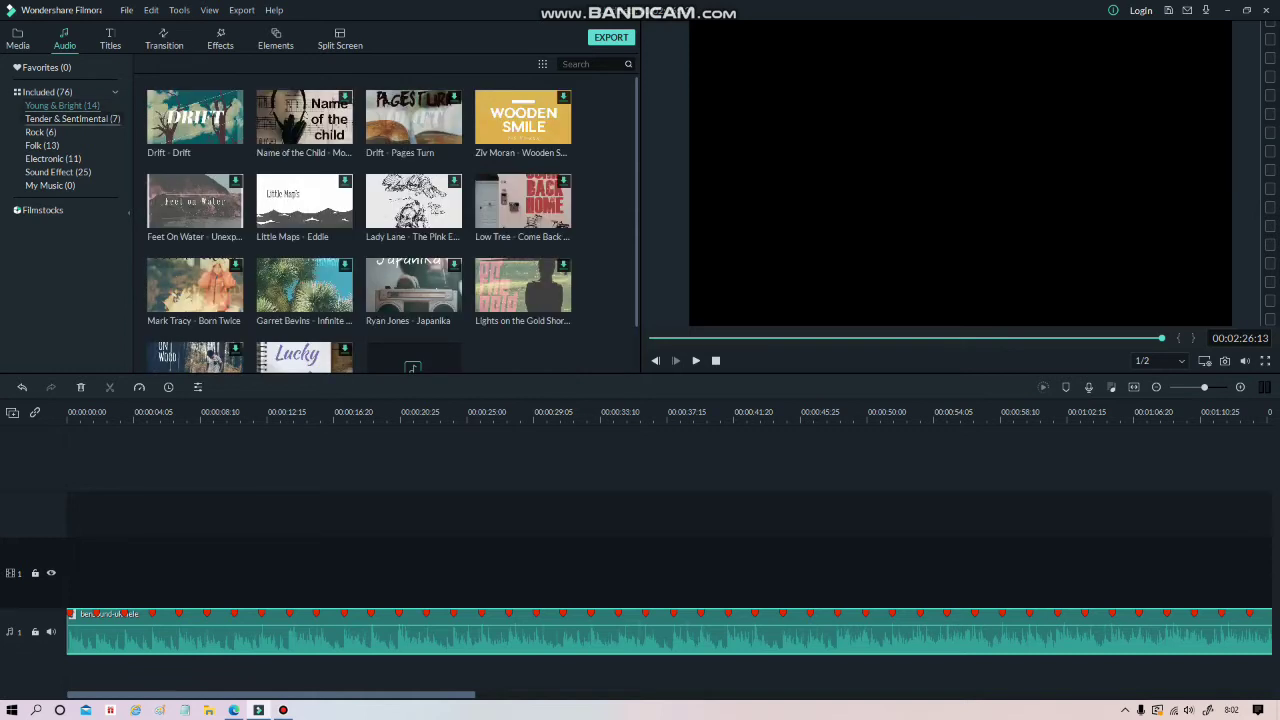
left_click(72, 118)
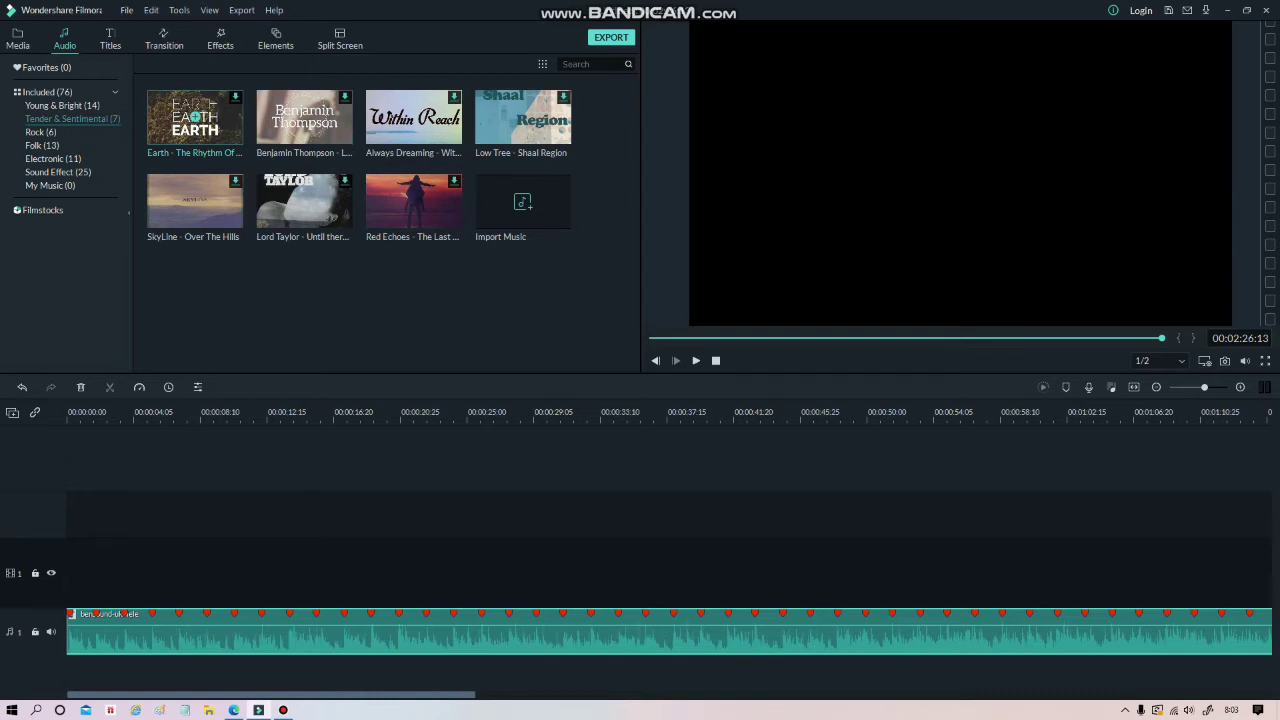
left_click(196, 117)
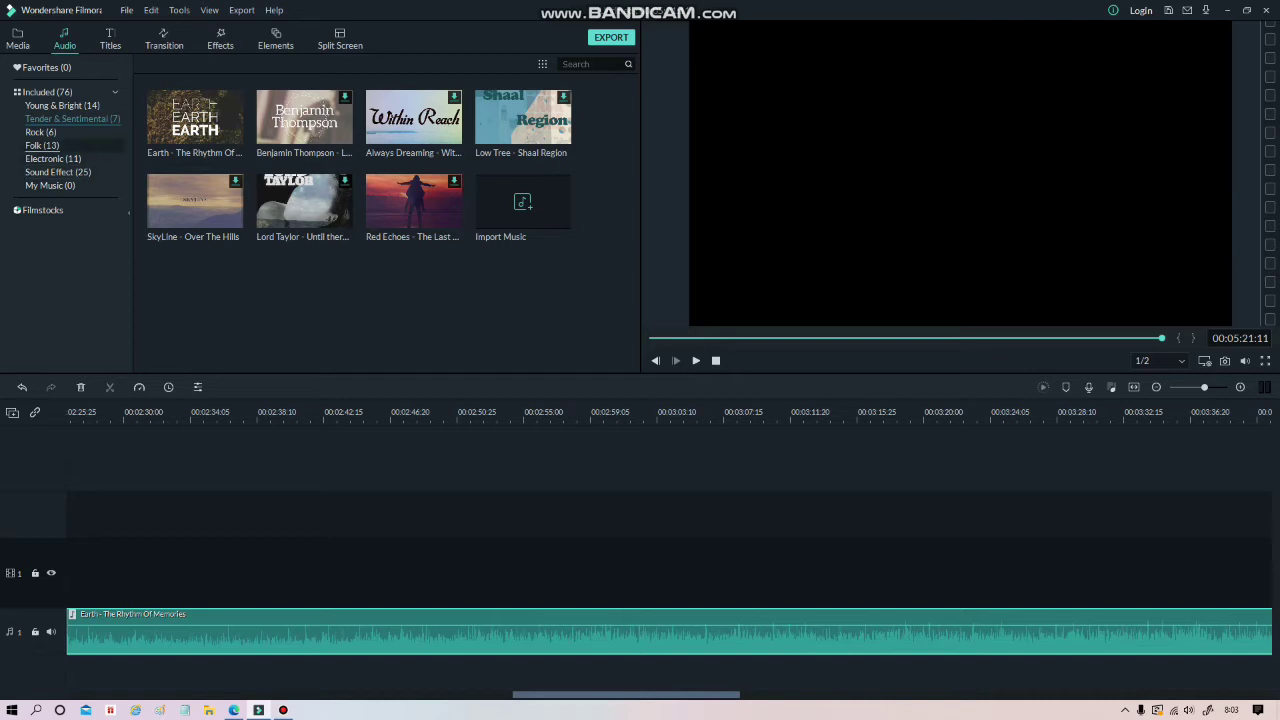
Step: Return to the project media and delete the Earth - The Rhythm Of Memories clip from the audio track
left_click(17, 40)
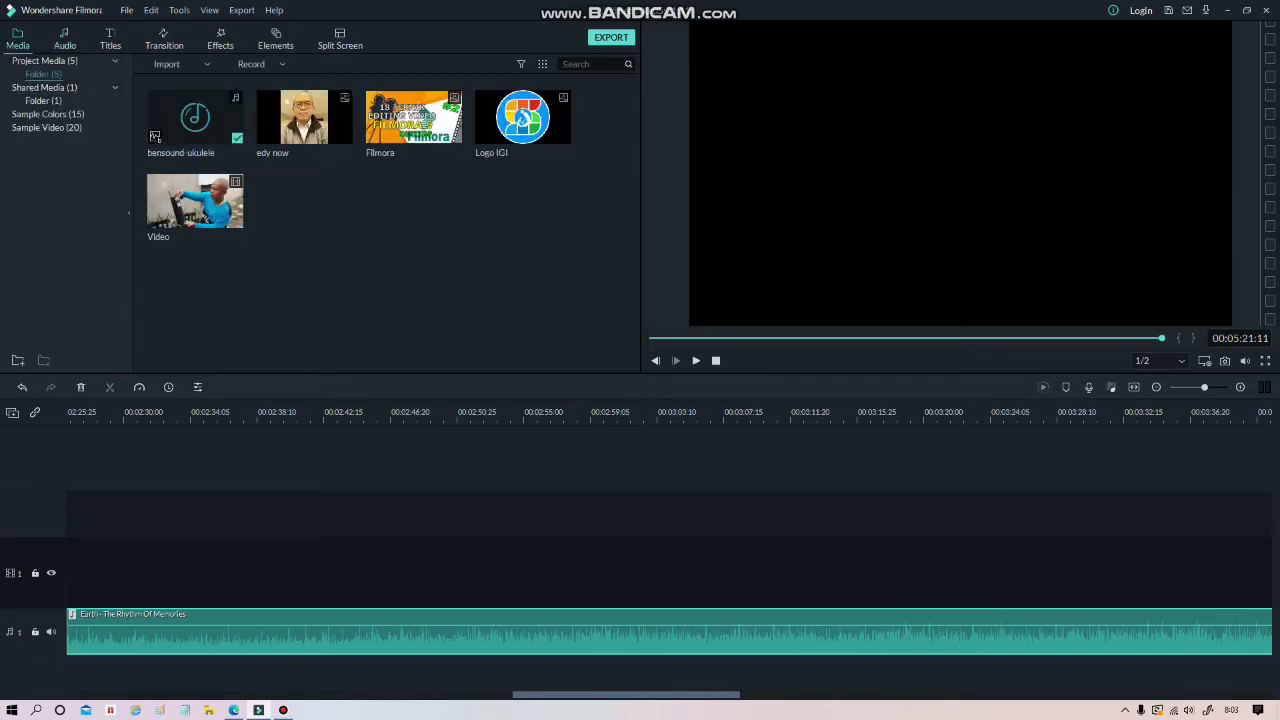
right_click(200, 617)
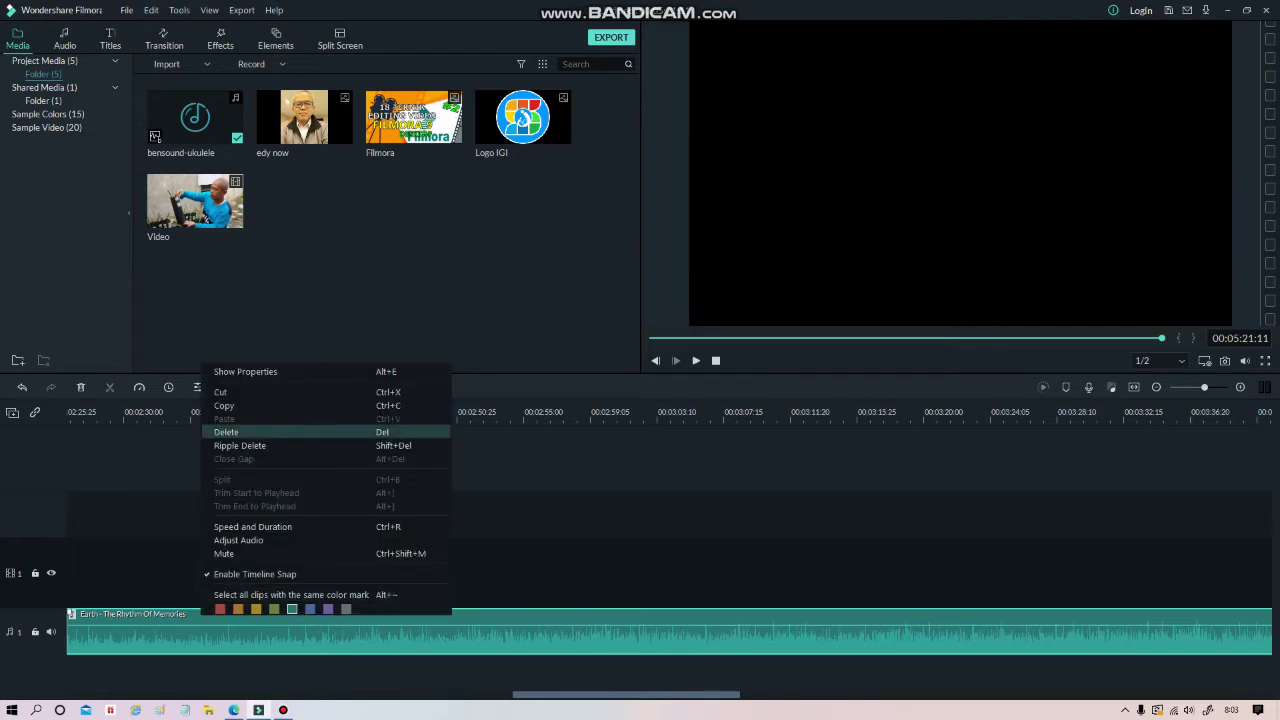
left_click(226, 432)
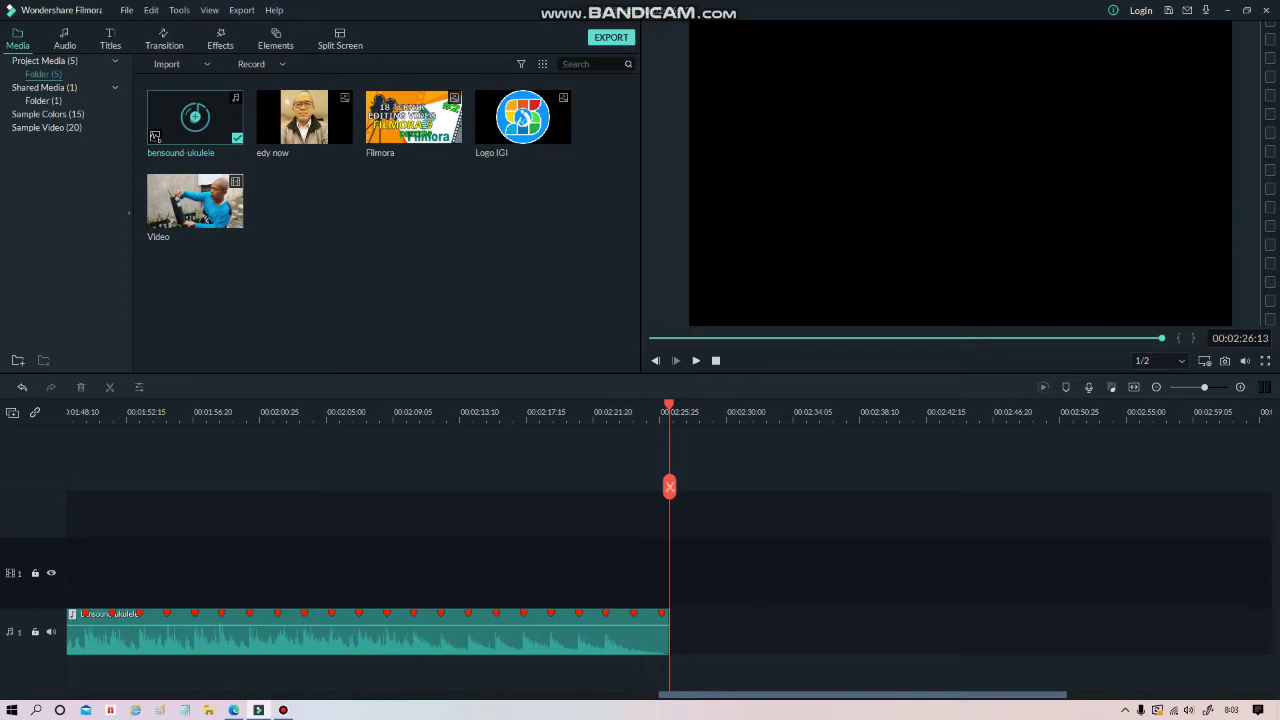
Step: Apply beat options to the bensound-ukulele media, highlighting every 4 beats with offset 0 and marking highlight beats only
right_click(206, 137)
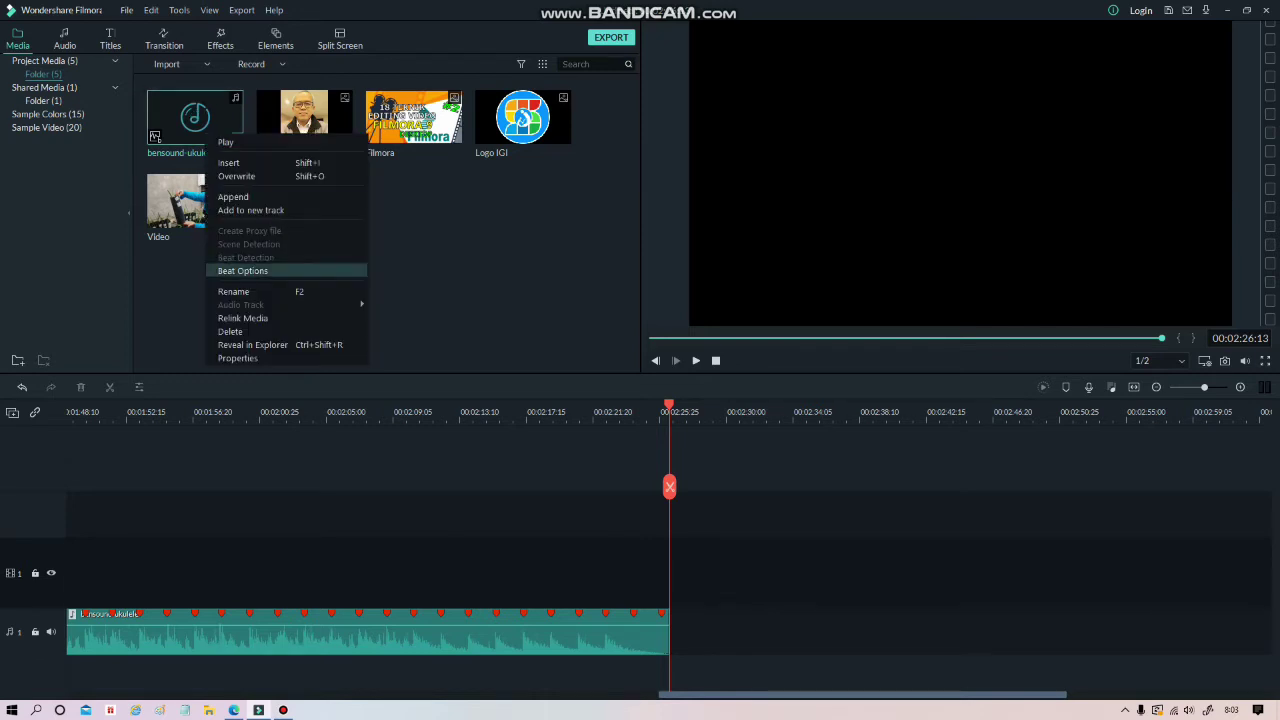
left_click(250, 271)
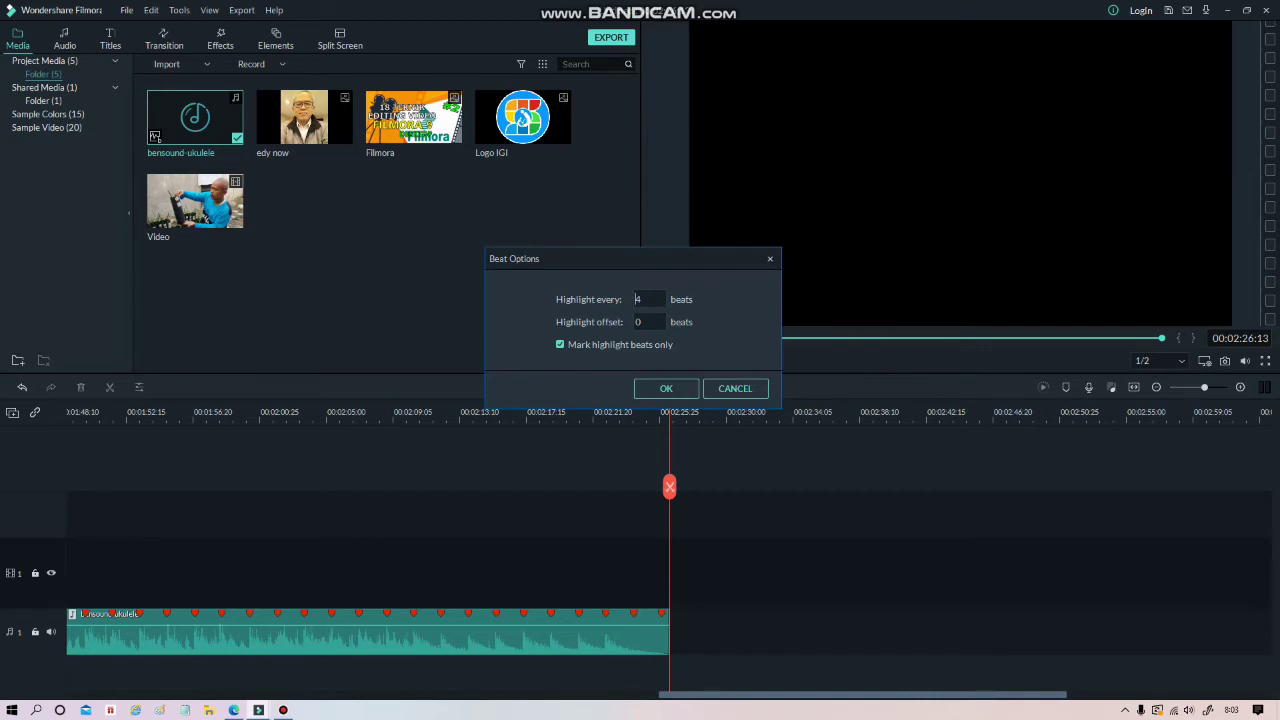
key("Return")
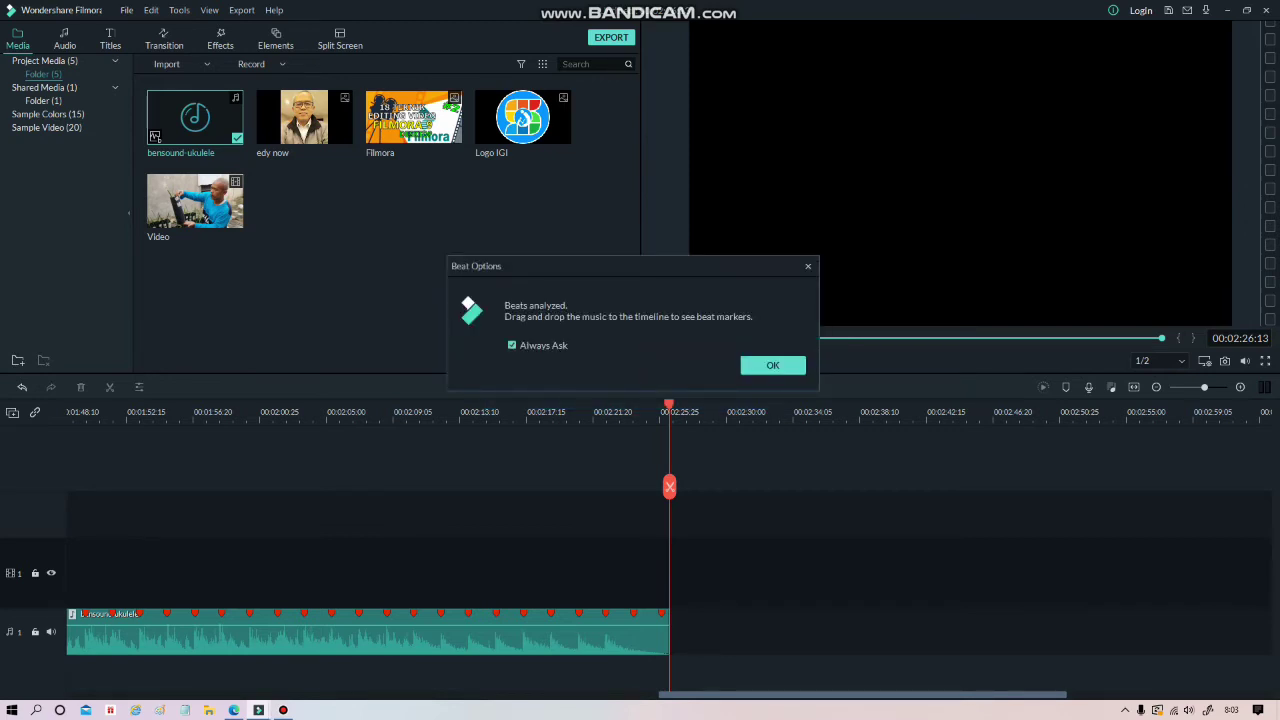
key("Return")
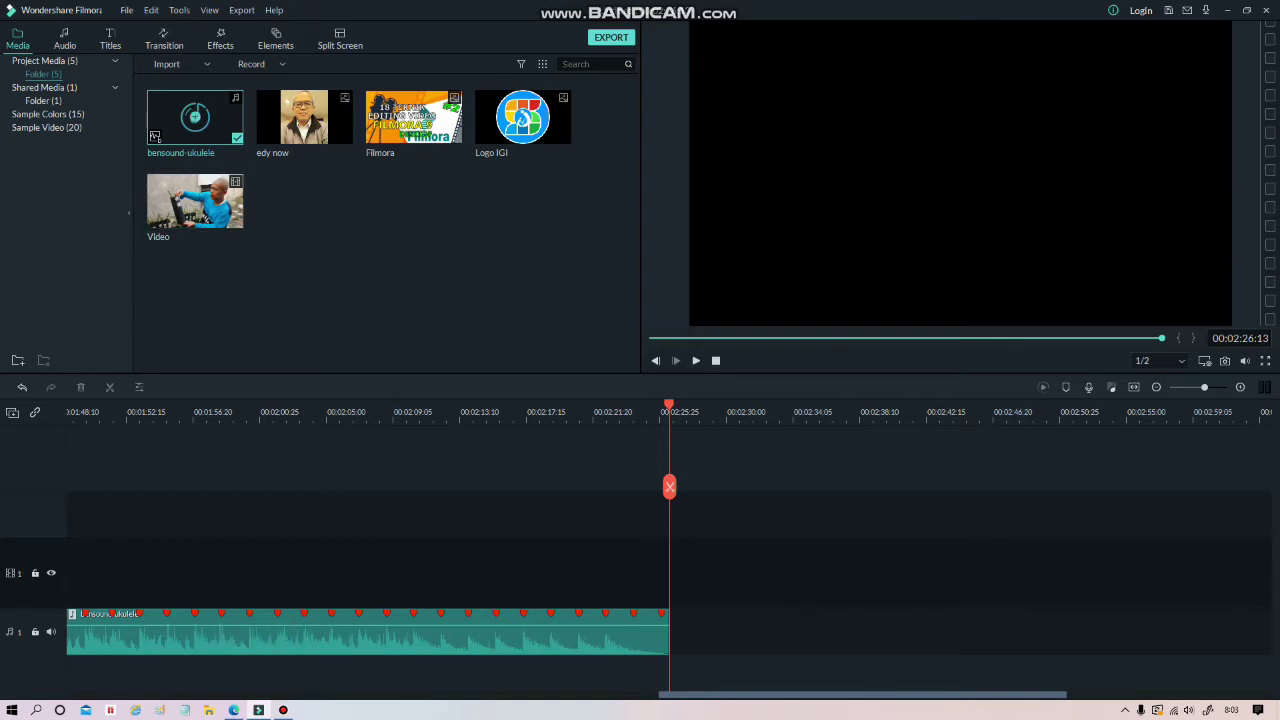
Step: Play the bensound-ukulele media, then place it on the timeline at the playhead with Overwrite
right_click(200, 117)
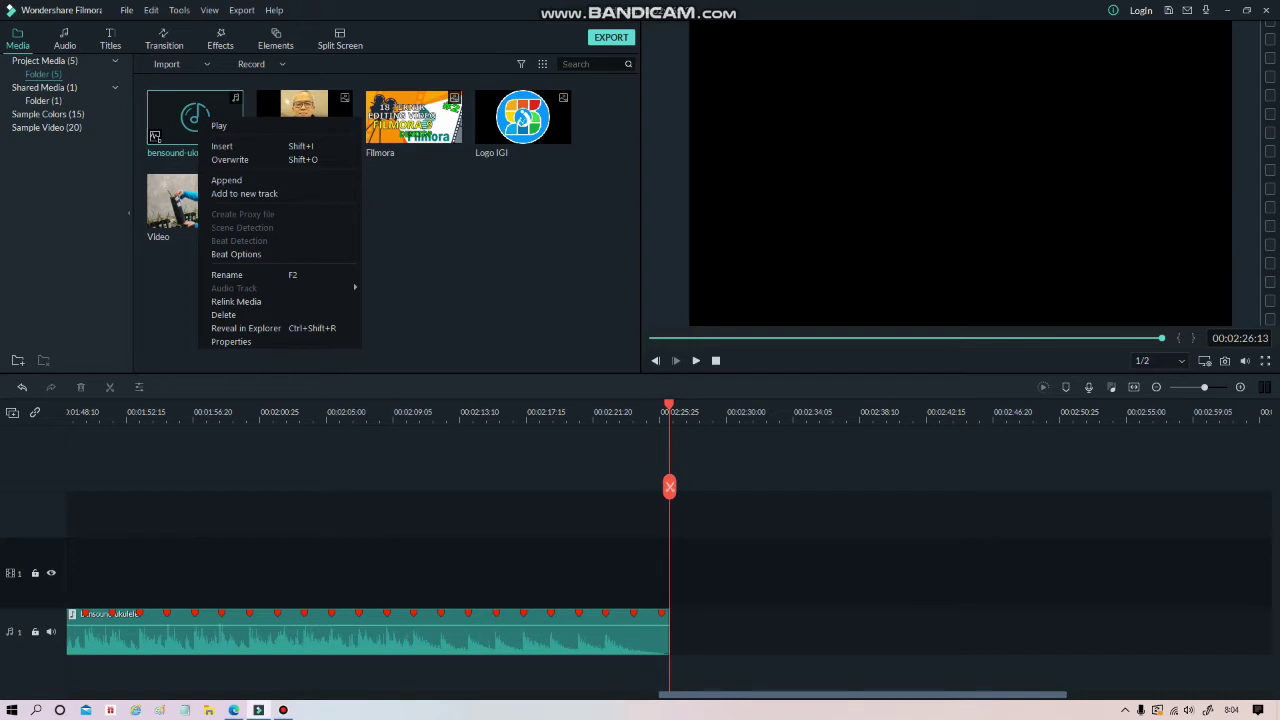
left_click(218, 126)
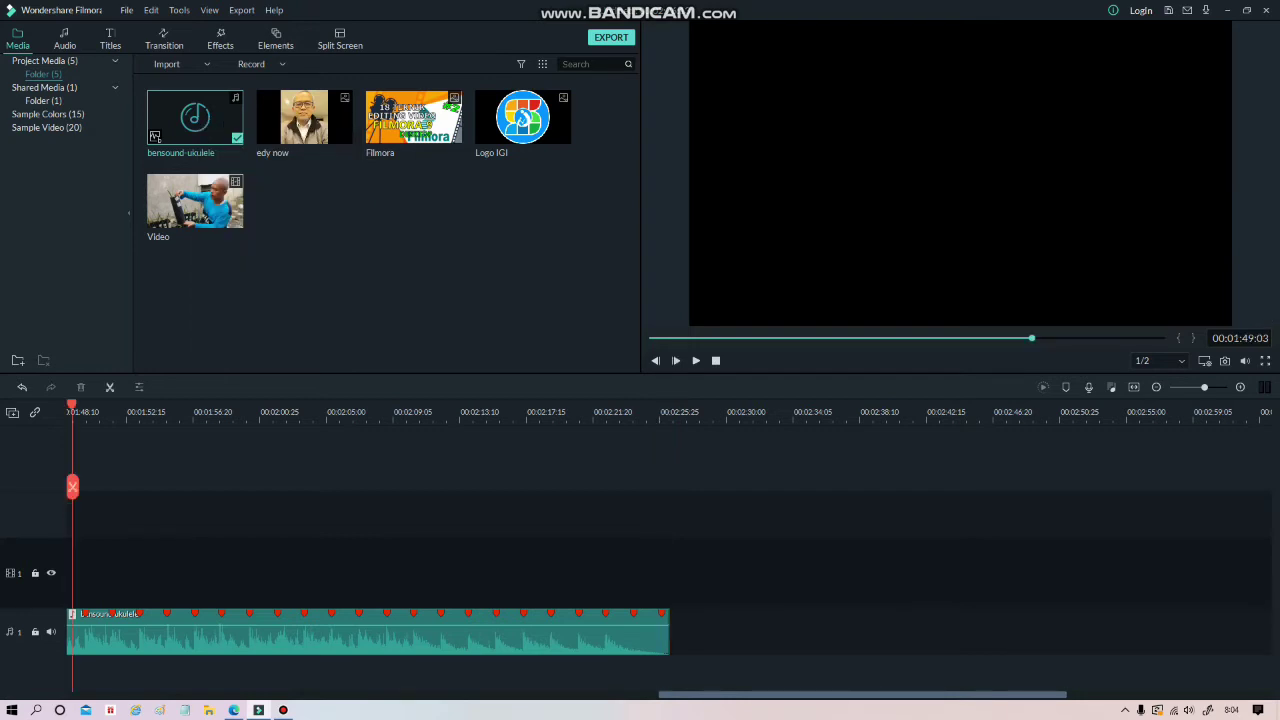
right_click(225, 129)
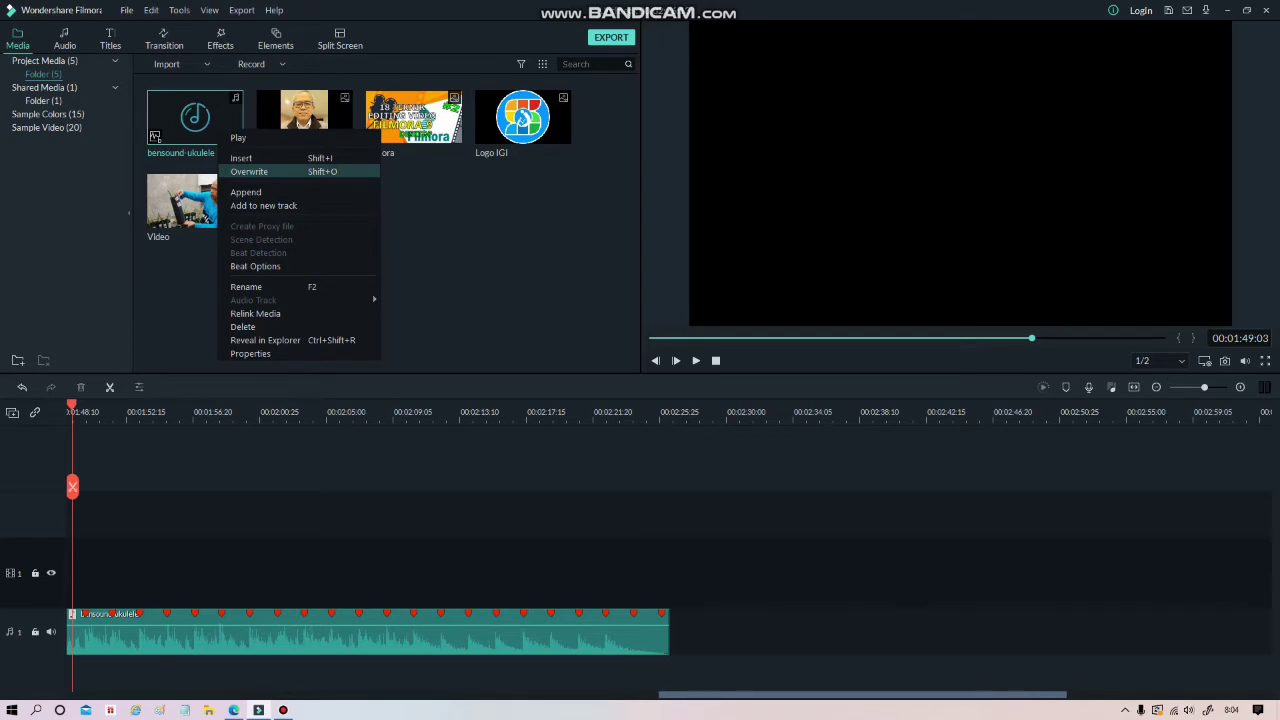
left_click(250, 171)
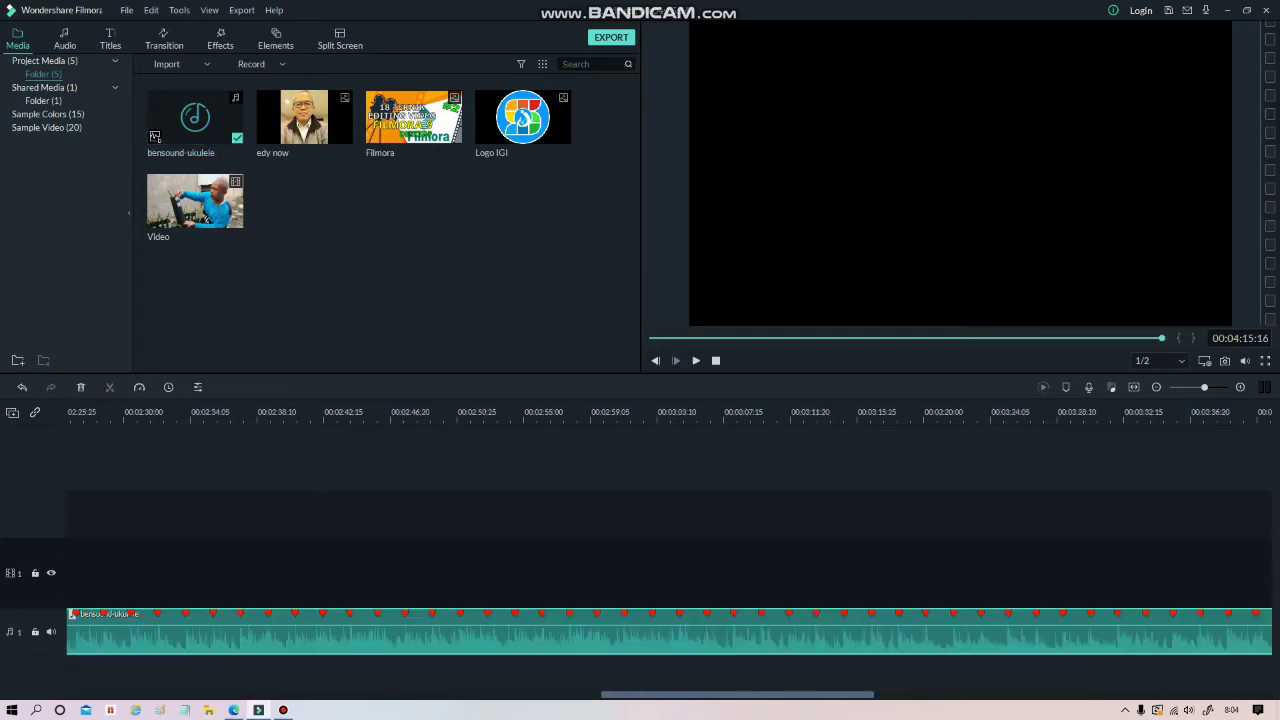
key("Escape")
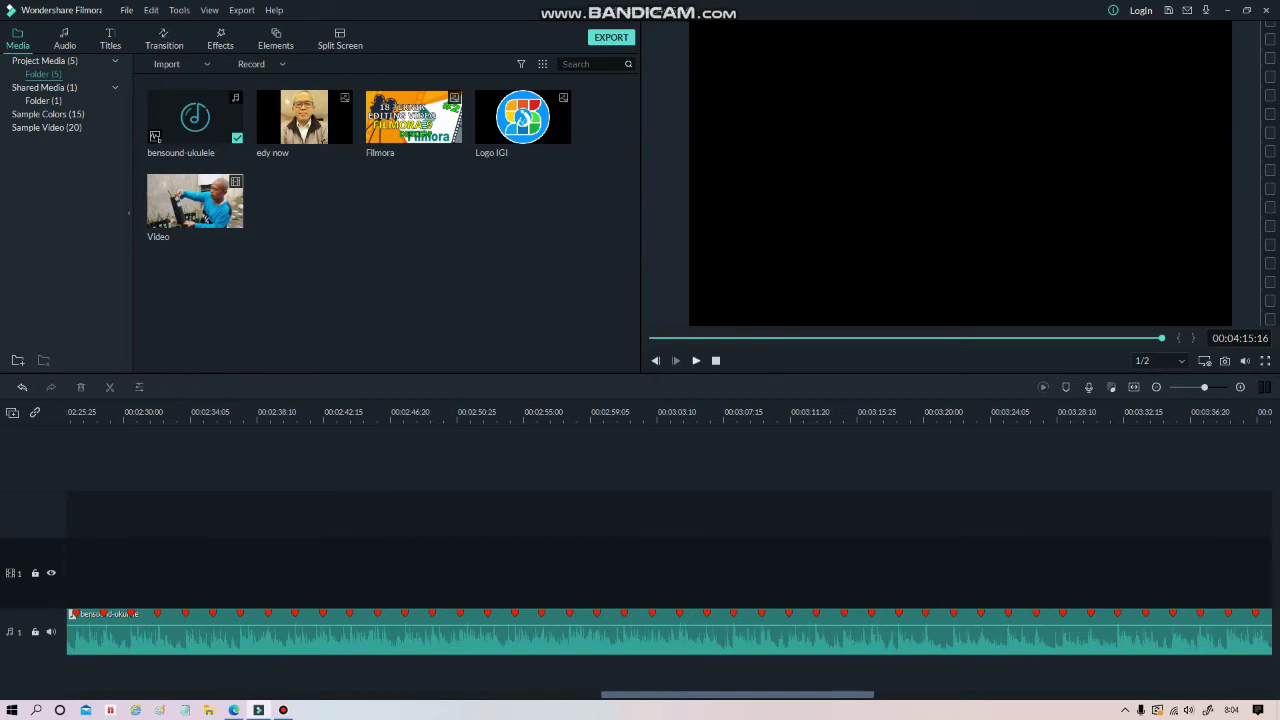
Step: Play the start of the timeline briefly, pause, and add the Video clip at the playhead
left_click(696, 360)
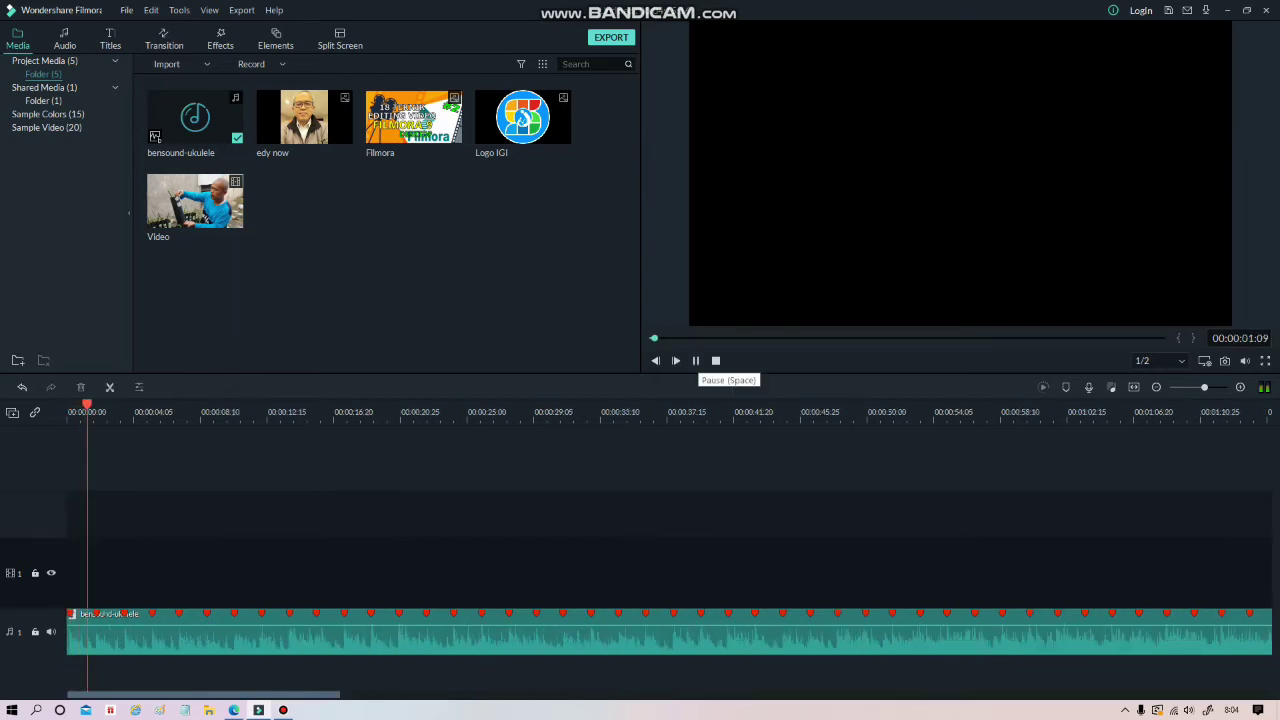
left_click(696, 360)
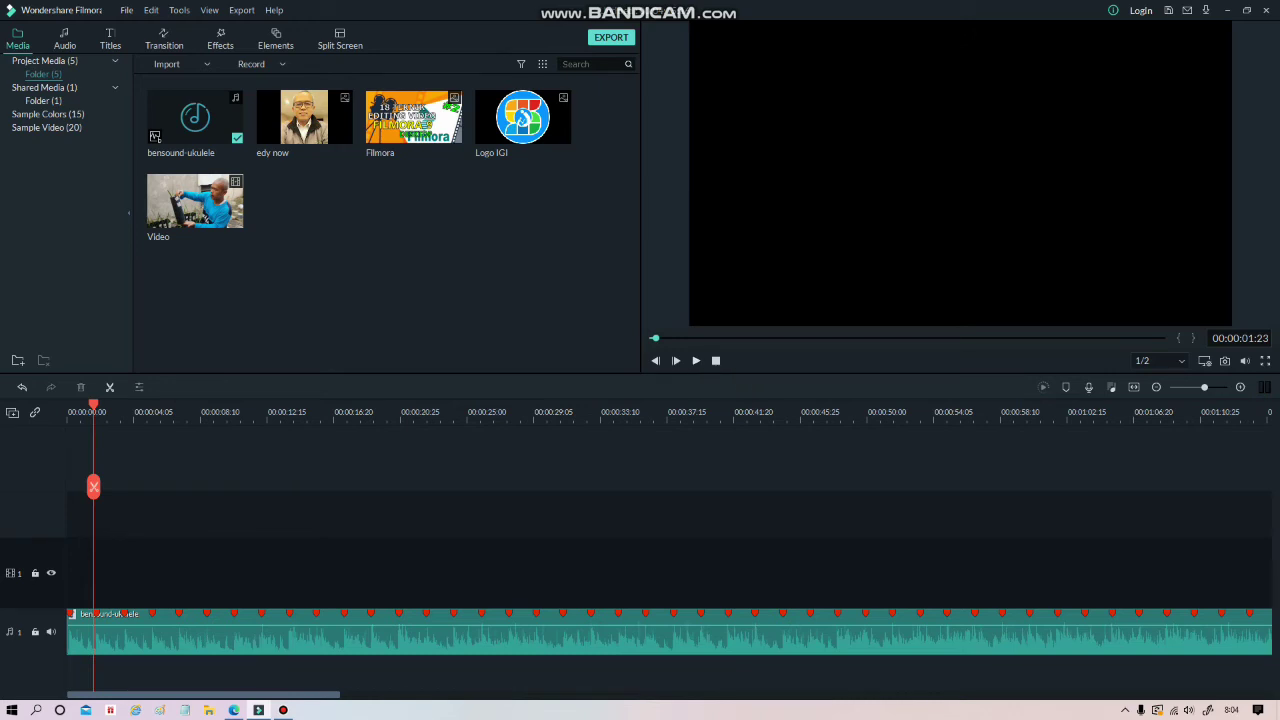
mouse_move(196, 201)
left_click(196, 201)
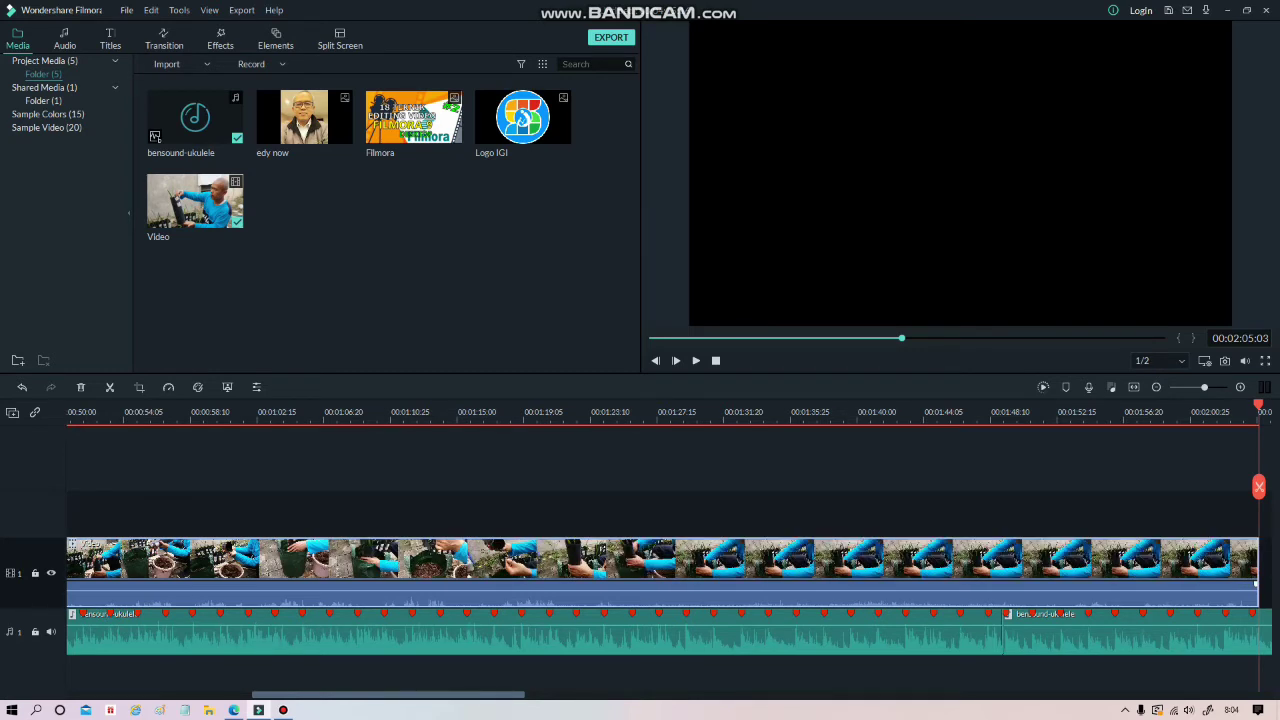
Step: Open the properties of the Video clip on the timeline and bring up its list of editing commands
double_click(201, 560)
right_click(201, 560)
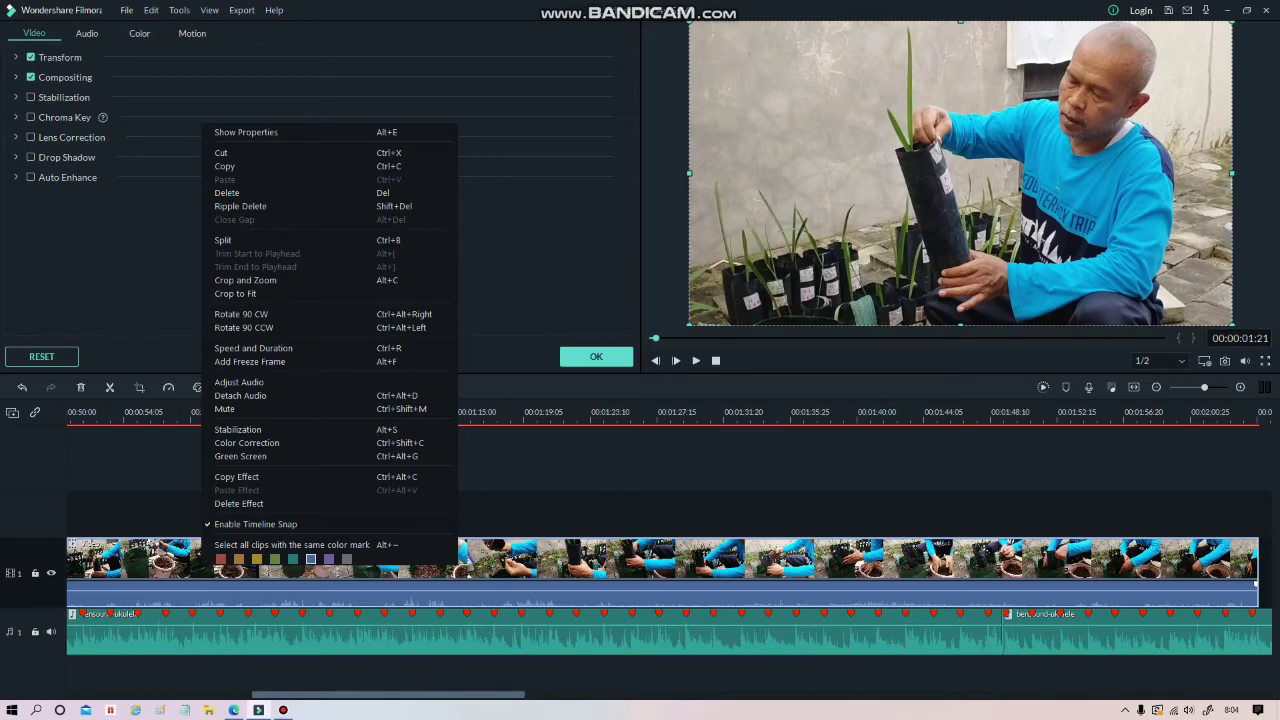
left_click(283, 710)
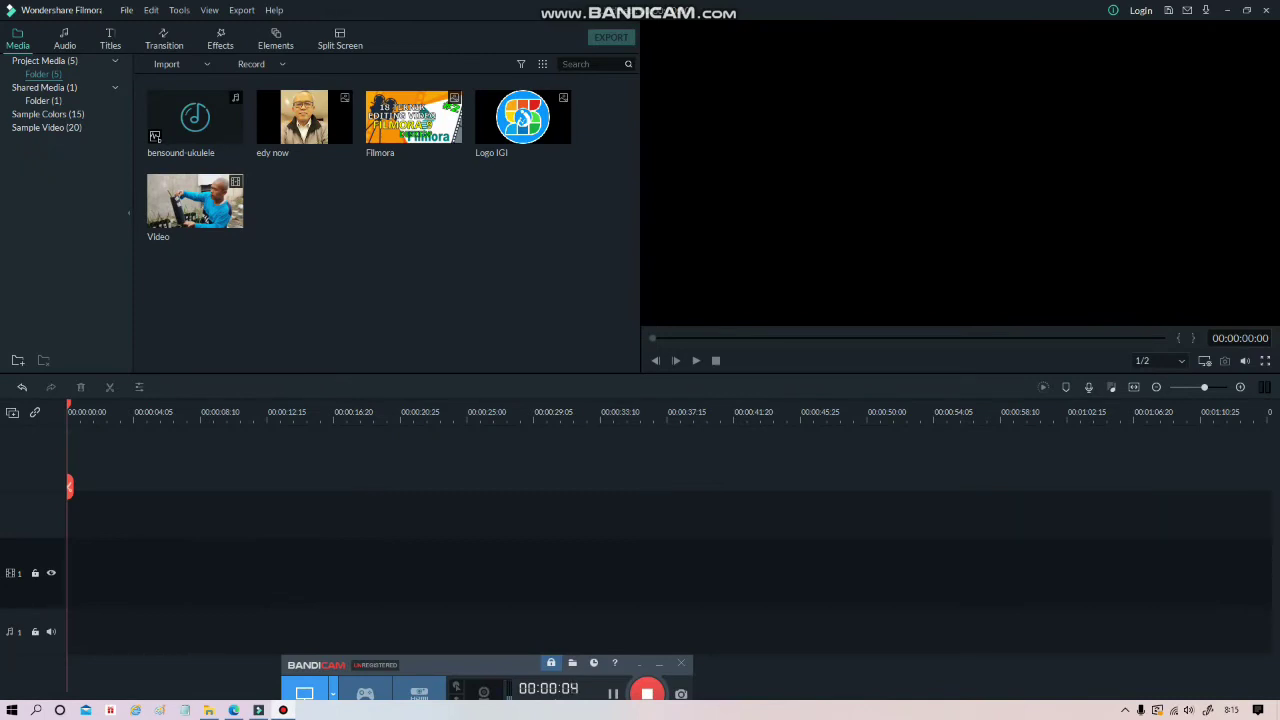
Step: Insert all five media items from the project folder into the timeline together
left_click_drag(157, 285, 551, 112)
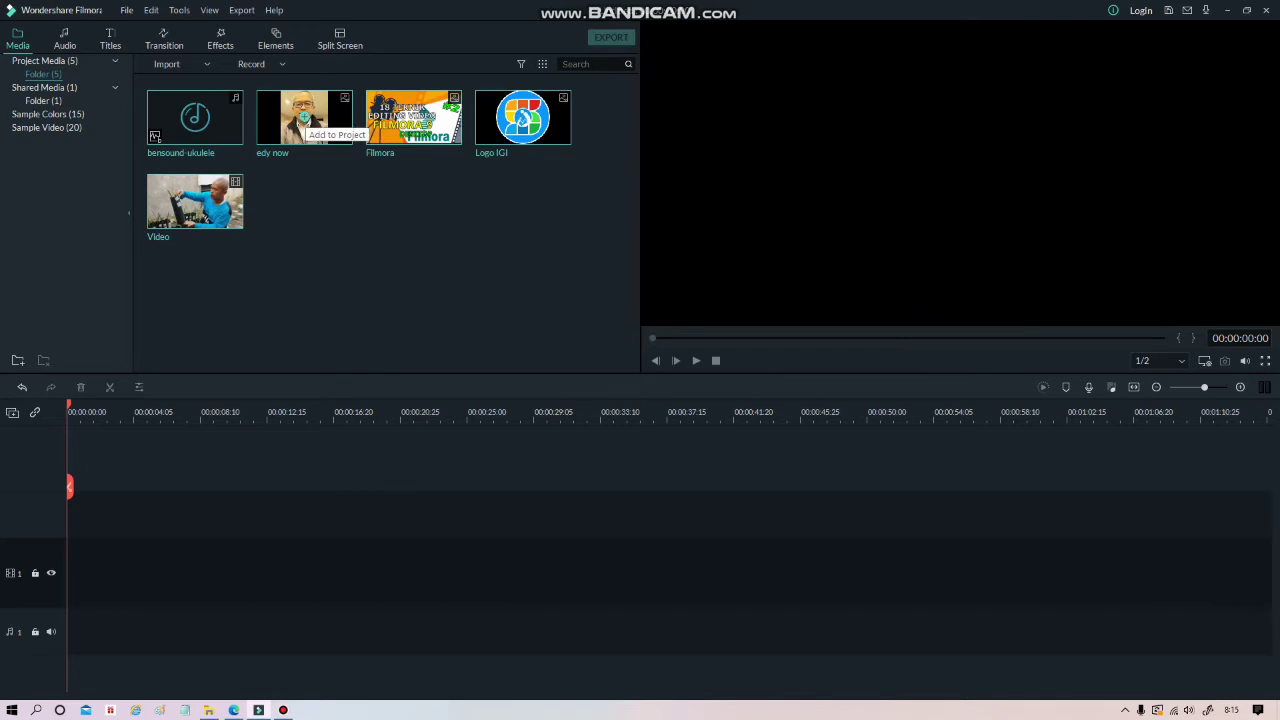
right_click(305, 117)
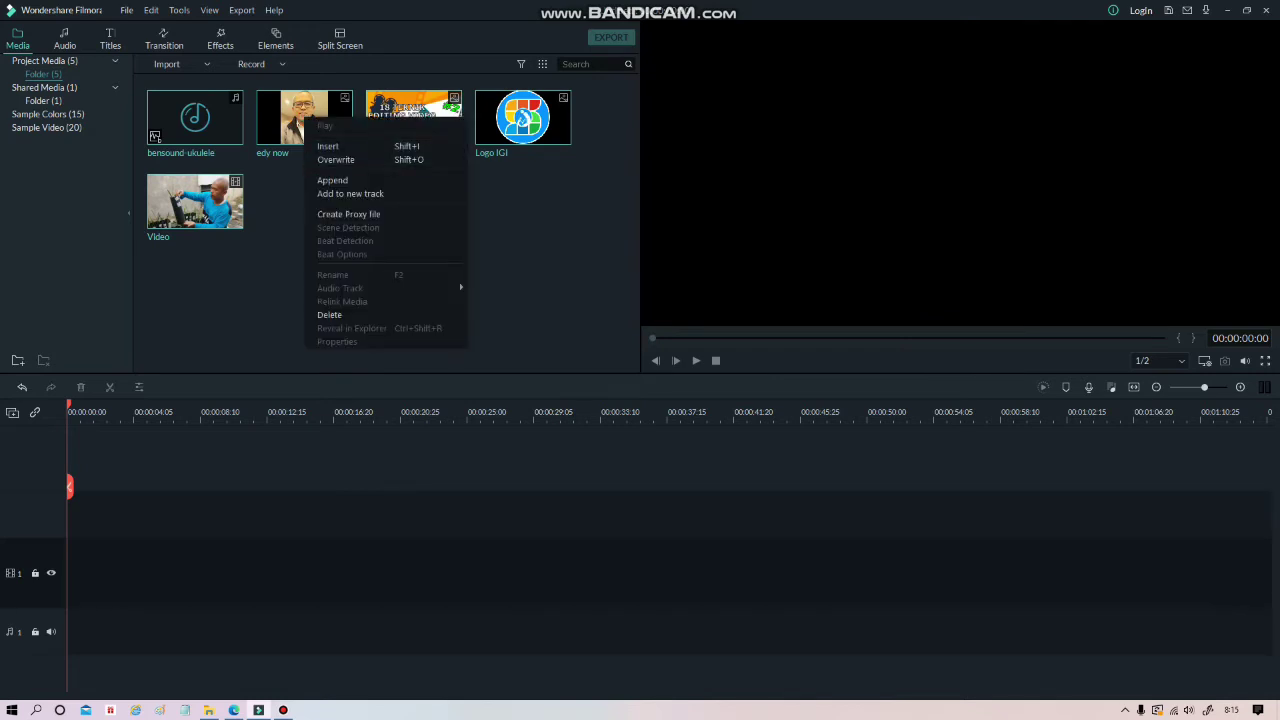
left_click(330, 146)
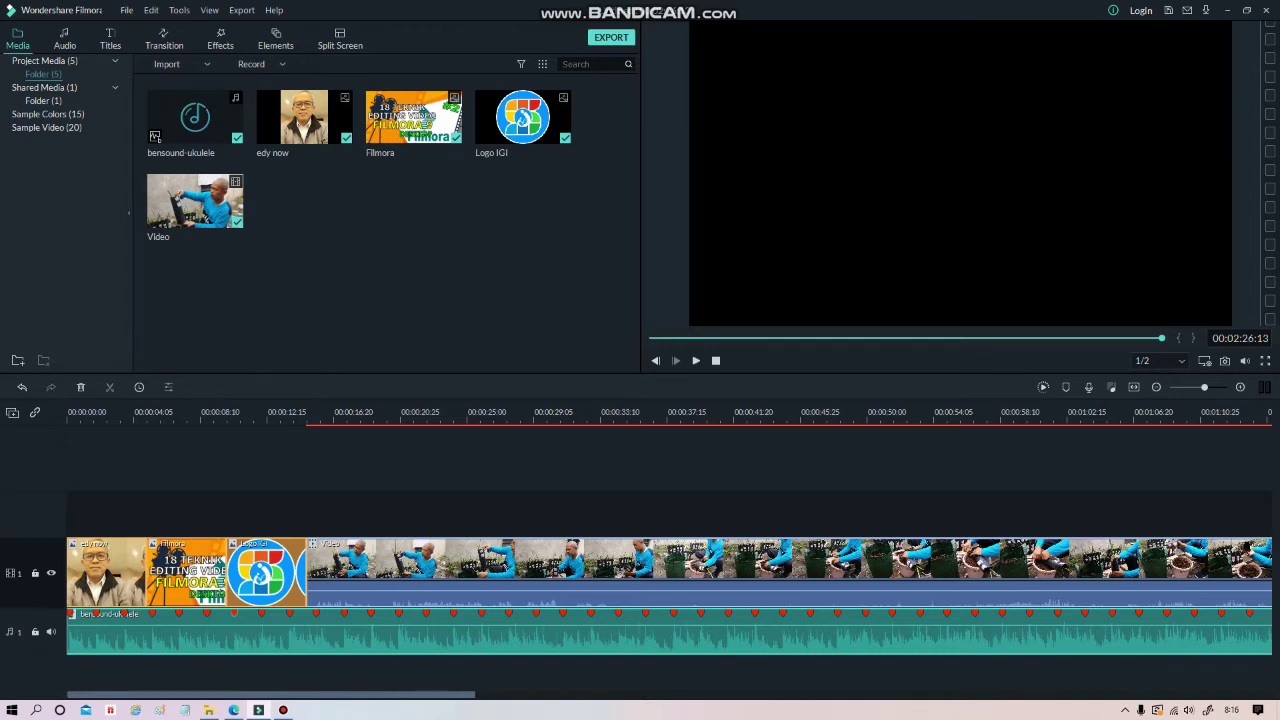
Step: Split the bensound-ukulele audio clip at 00:00:09:28 and select the part after the cut
left_click(270, 635)
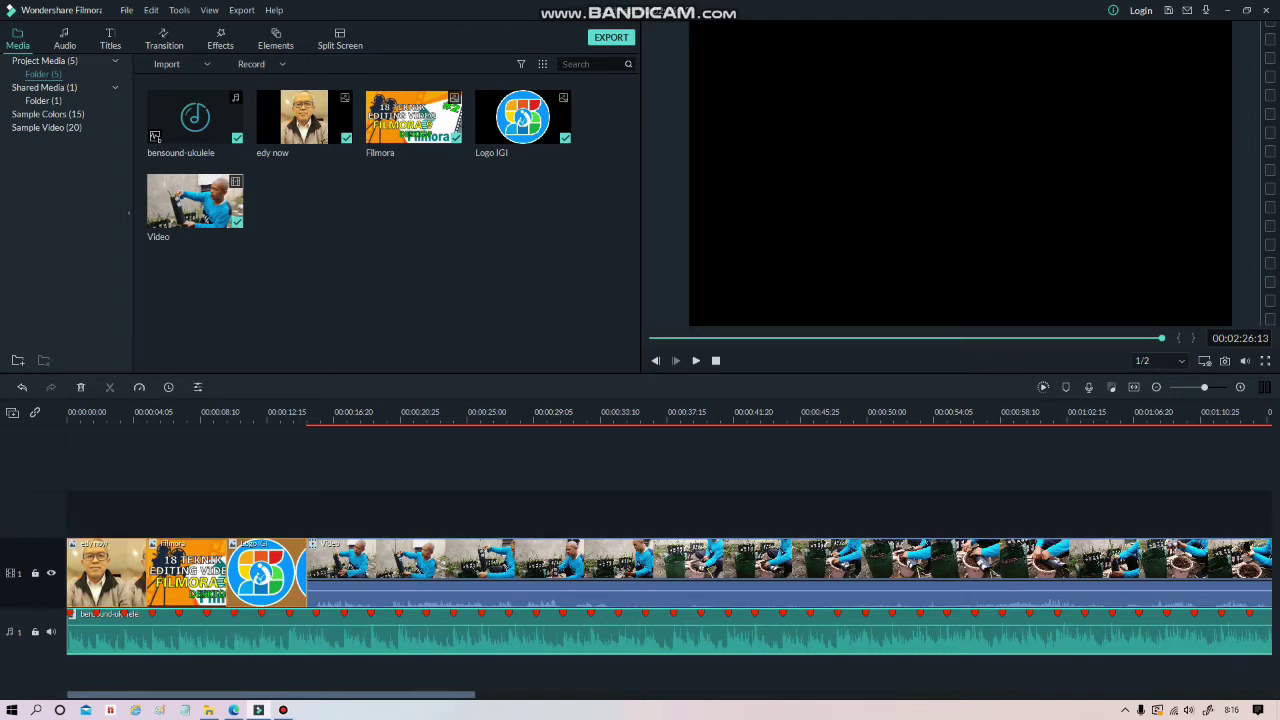
left_click(225, 486)
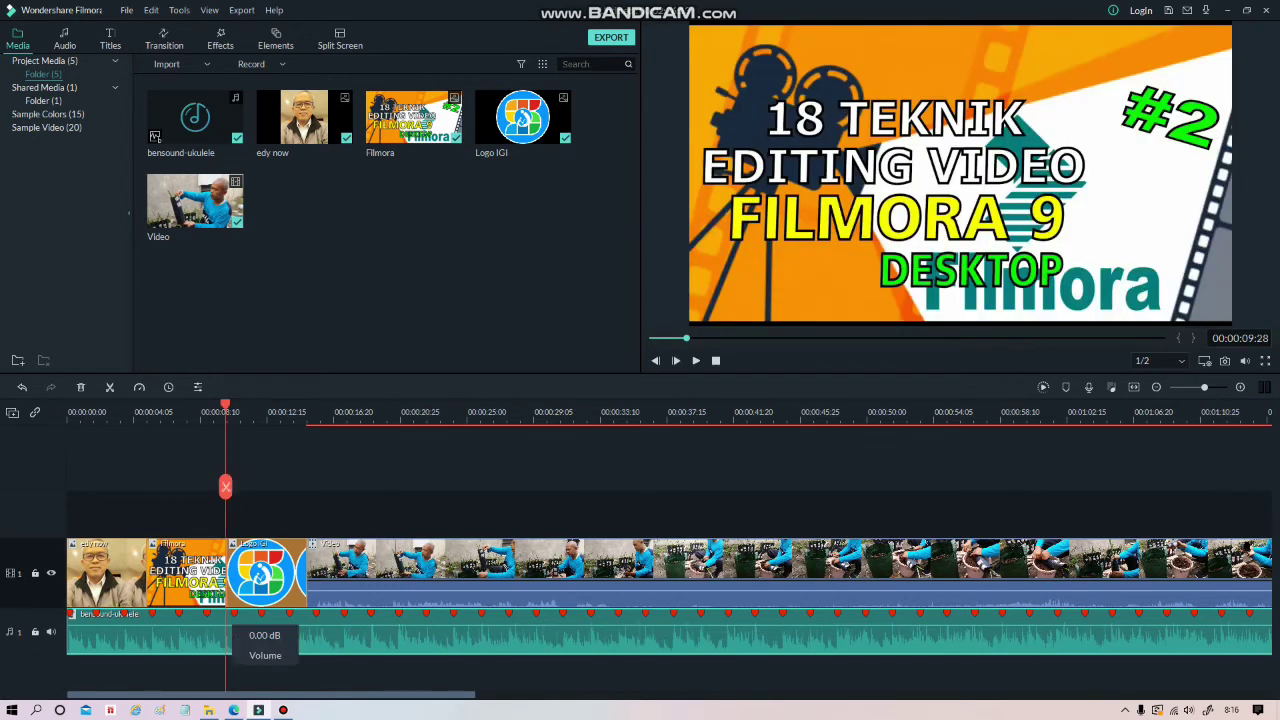
right_click(225, 486)
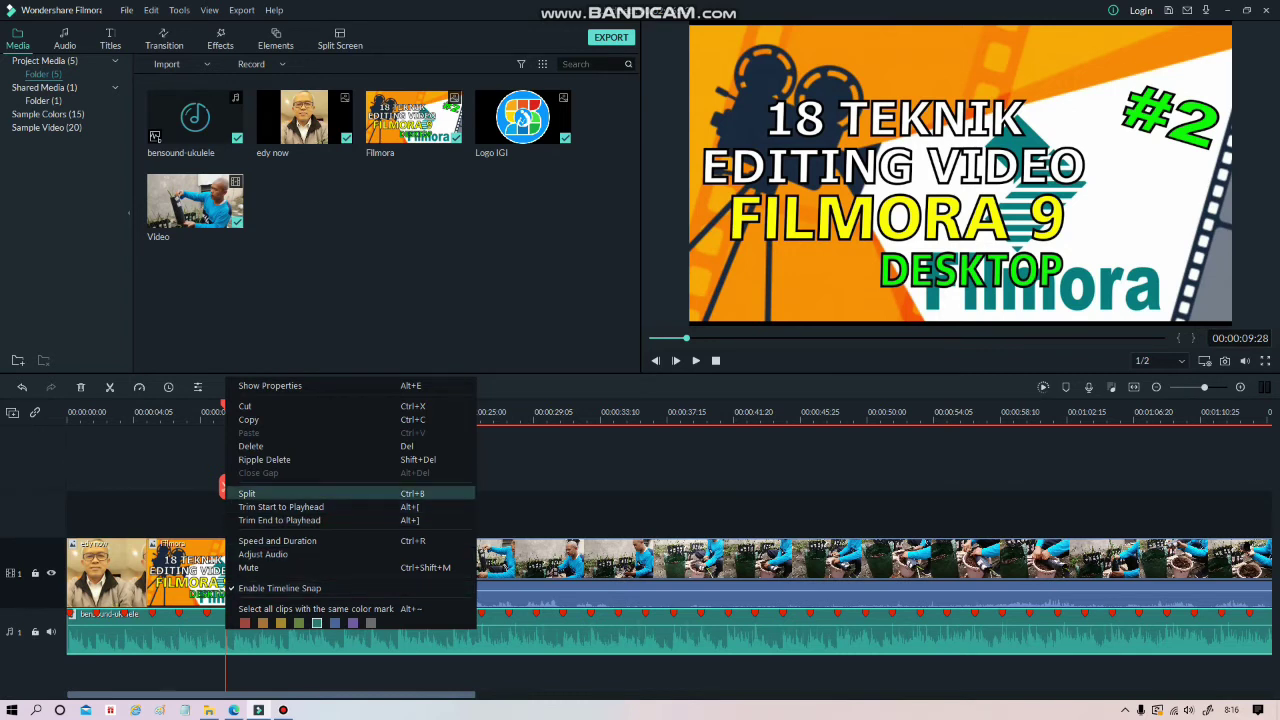
left_click(250, 493)
left_click(261, 635)
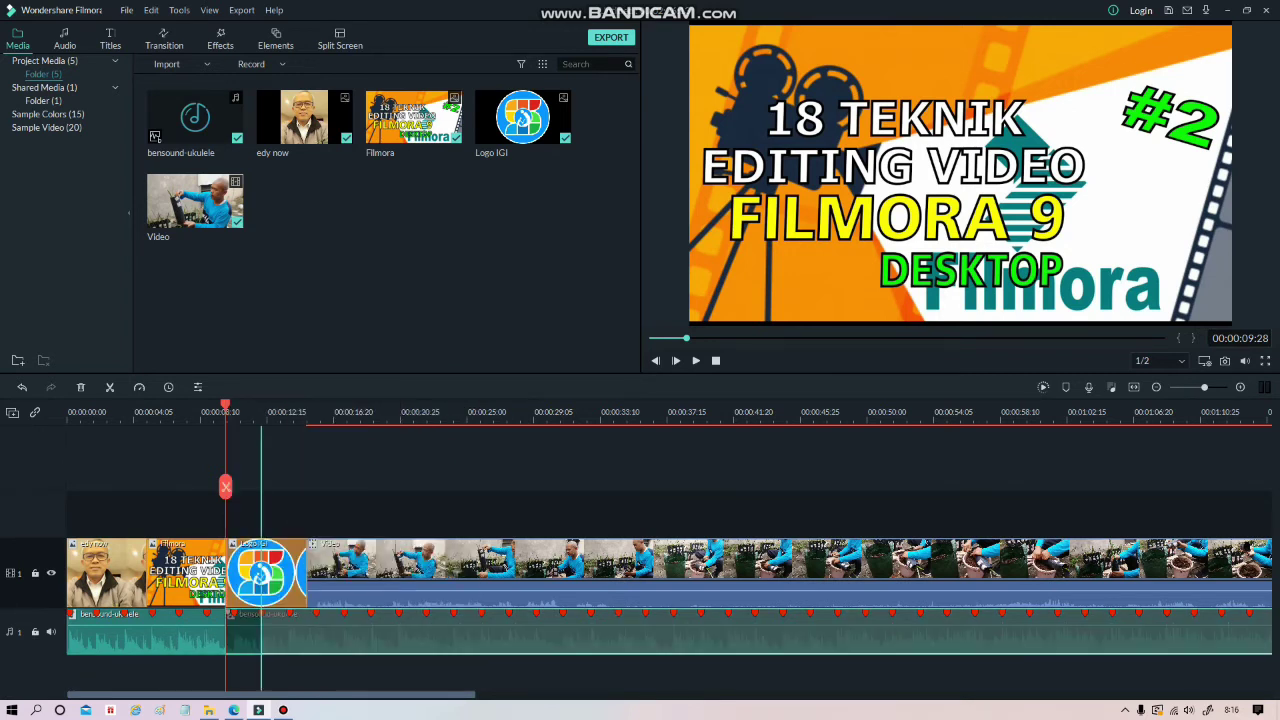
Step: Shift the second bensound-ukulele part away from the cut, delete the first part, and move the remaining audio to the timeline's start
mouse_move(261, 635)
left_mouse_down()
mouse_move(230, 635)
mouse_move(261, 635)
left_mouse_up()
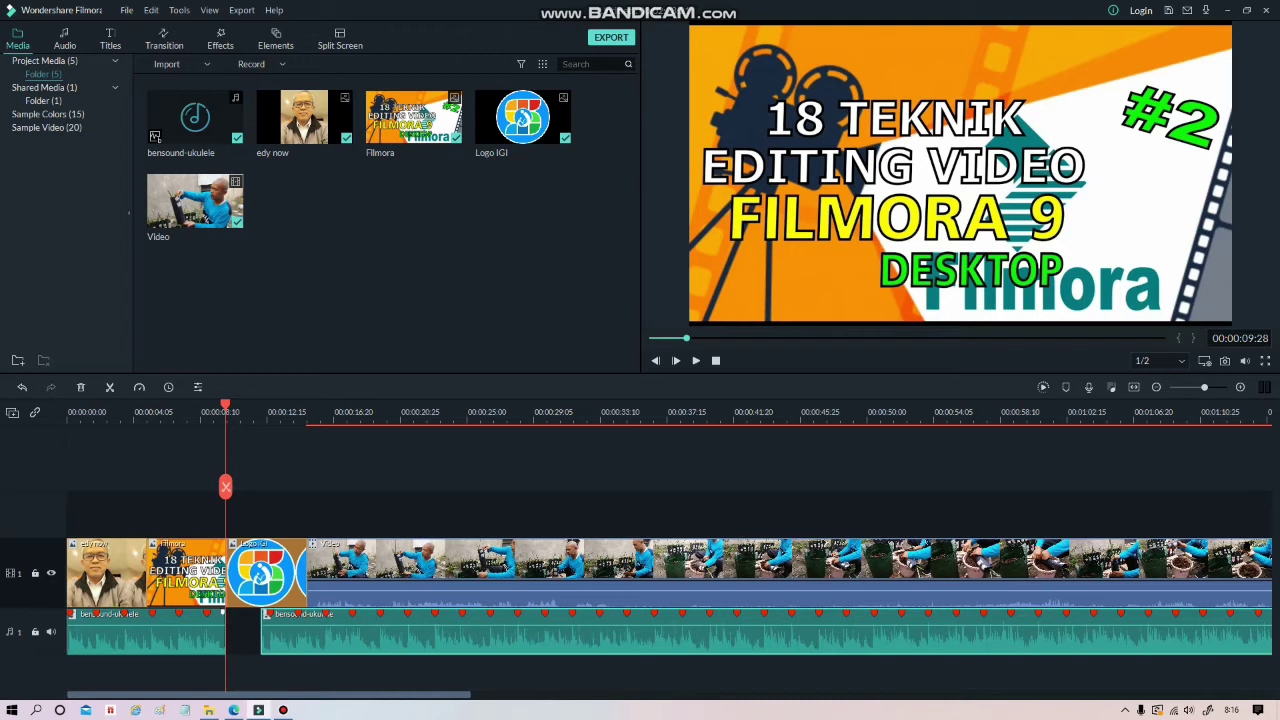
left_click(165, 636)
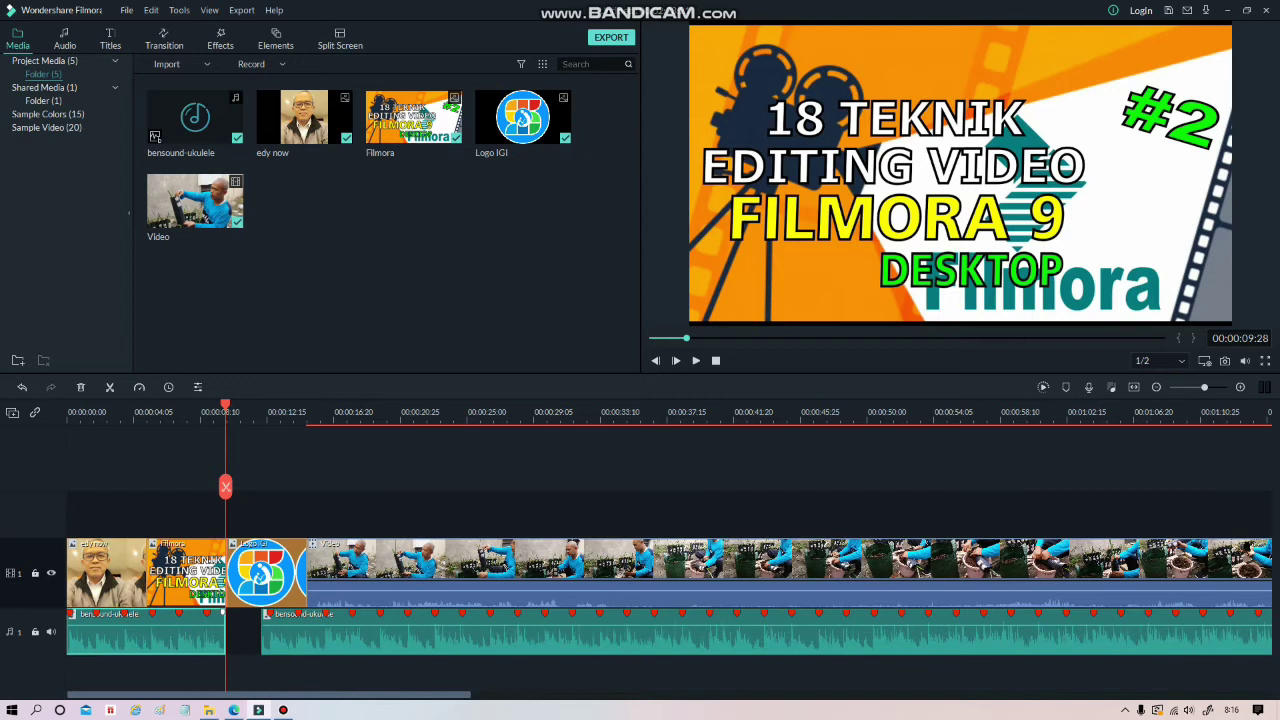
right_click(165, 636)
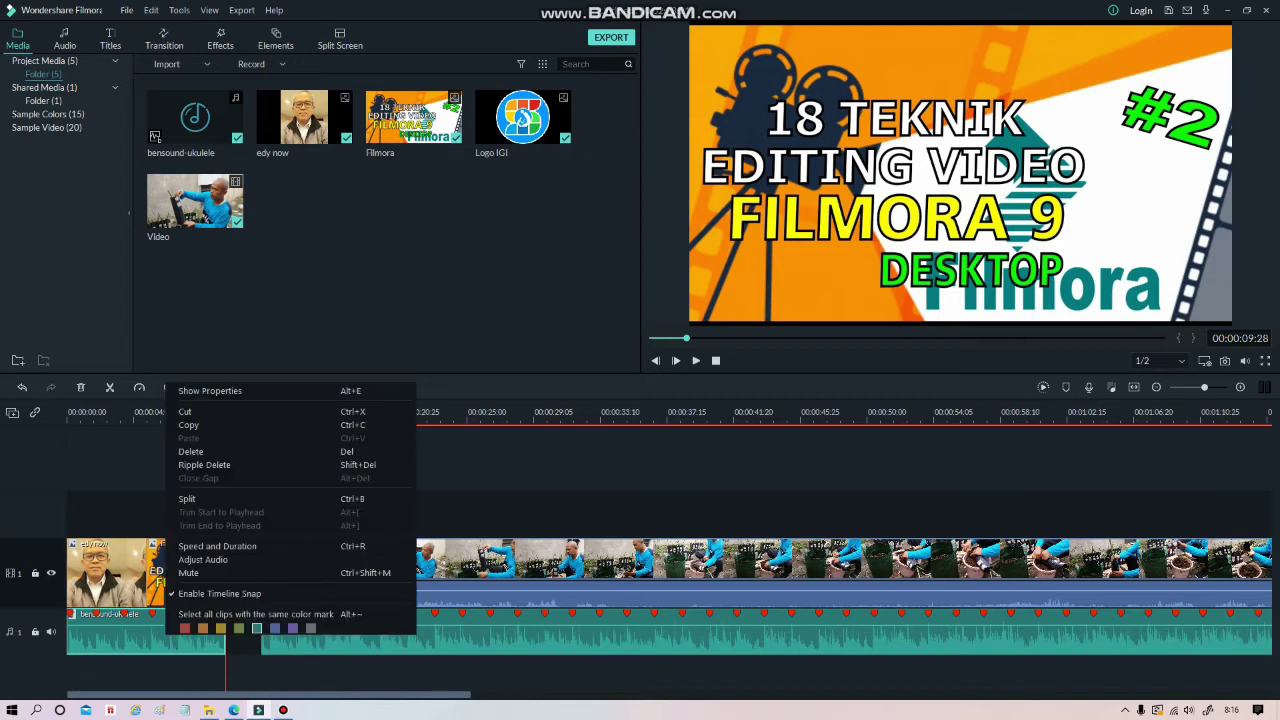
left_click(190, 451)
key("Home")
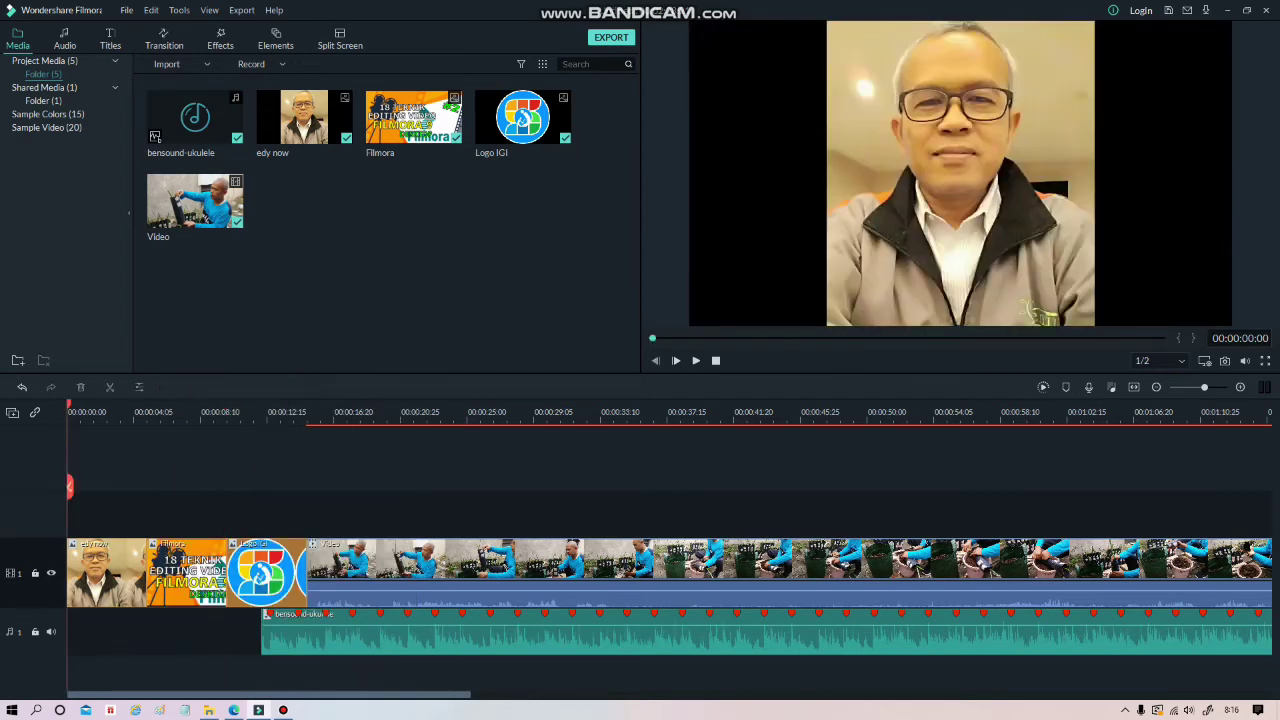
left_click_drag(300, 632, 106, 632)
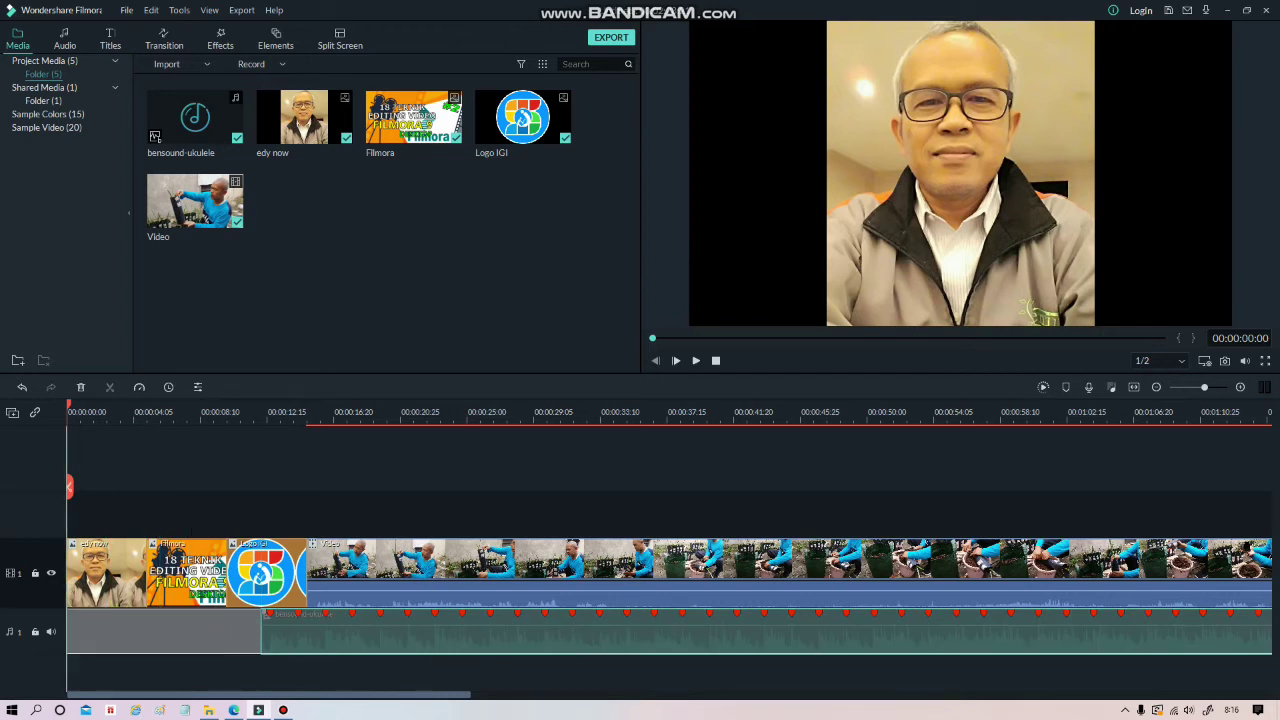
left_click_drag(106, 632, 106, 632)
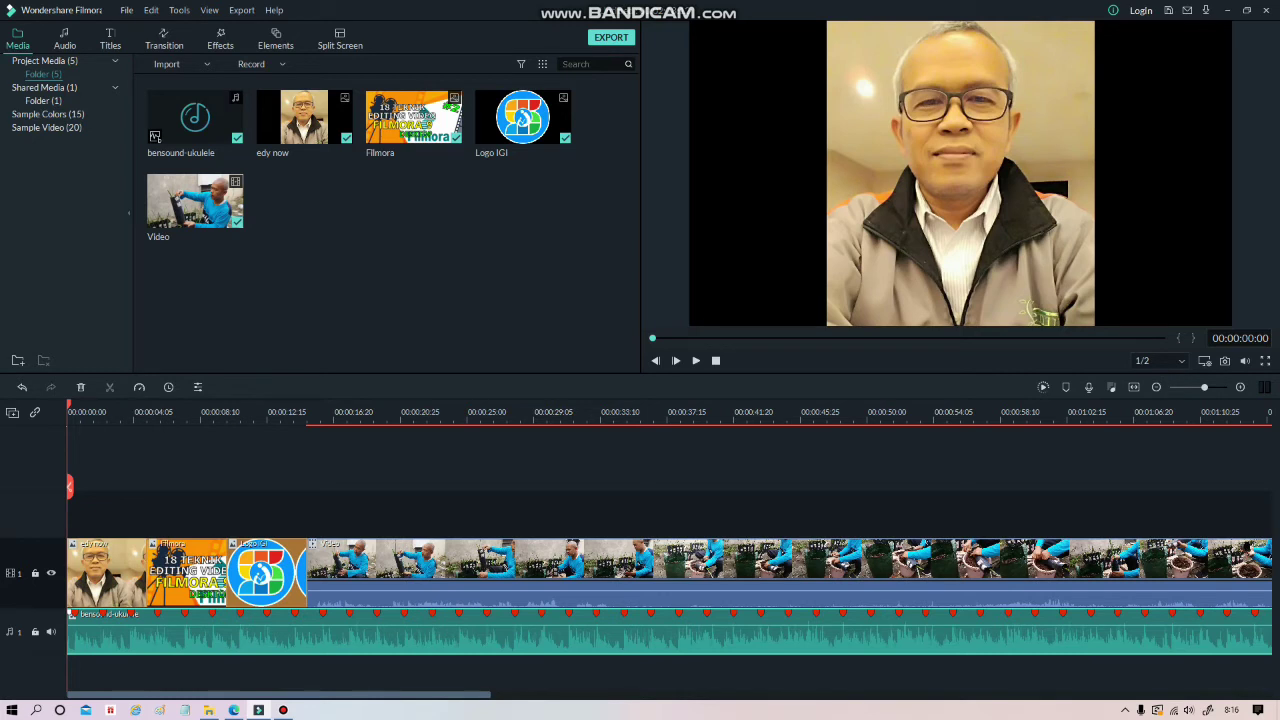
Step: Open the bensound-ukulele clip's audio settings and lower its volume to -15.93 dB while the timeline plays
double_click(106, 632)
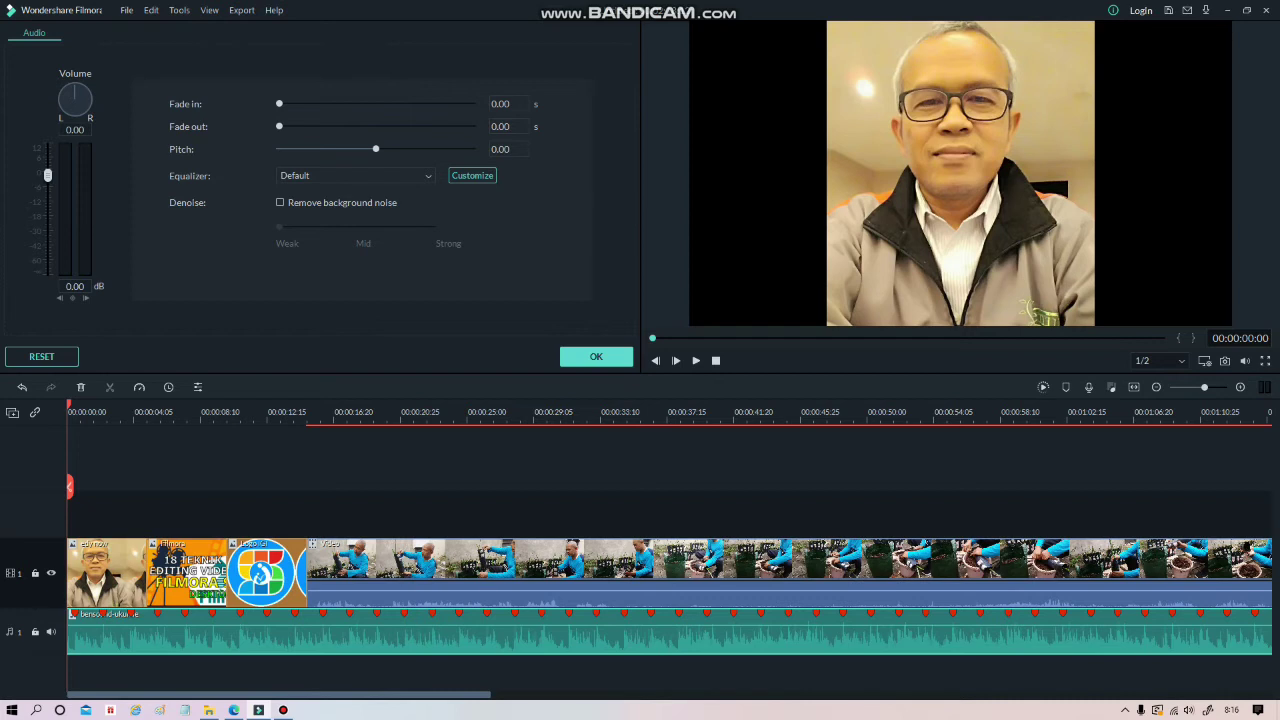
left_click_drag(47, 175, 47, 173)
left_click(696, 360)
left_click_drag(47, 173, 47, 208)
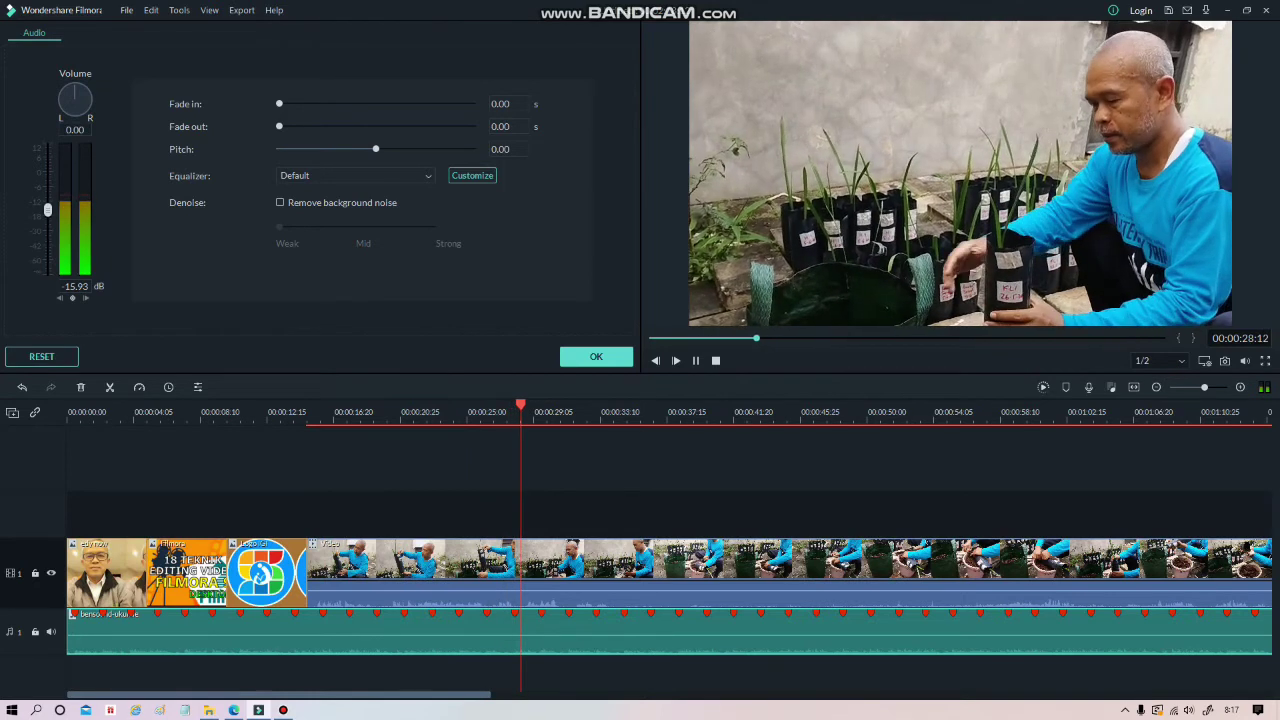
Step: Pause playback, set the audio clip's fade-in to 20.23 s and fade-out to 31.53 s, and apply the settings
left_click_drag(279, 103, 319, 103)
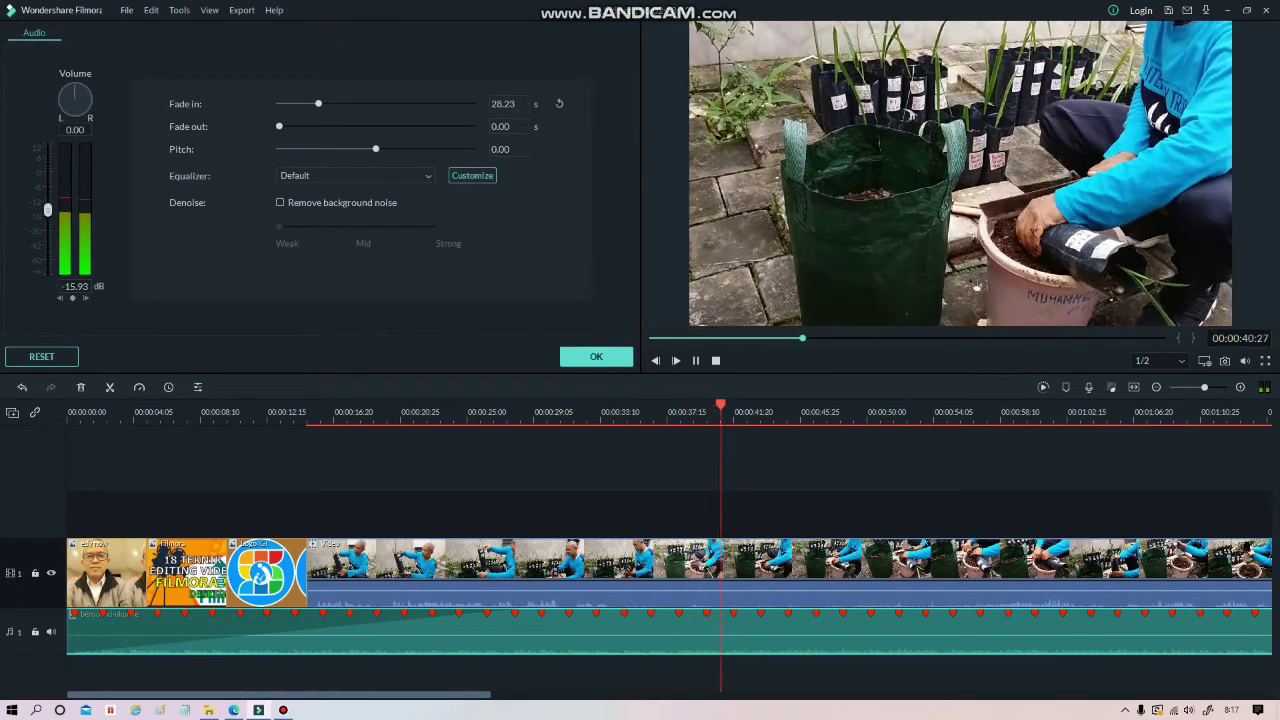
key("space")
key("Left")
key("Left")
key("Left")
key("Left")
key("Left")
key("Left")
key("Left")
key("Left")
key("Left")
key("Left")
key("Left")
key("Left")
key("Left")
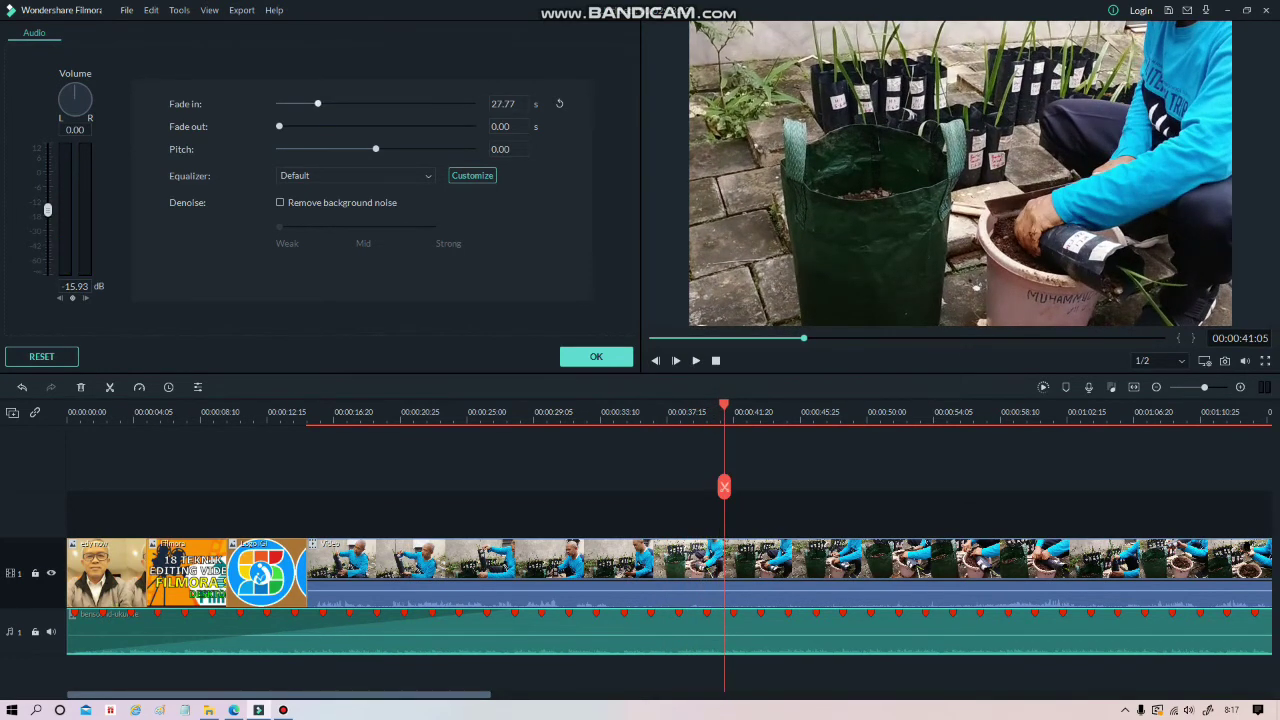
left_click_drag(300, 104, 307, 104)
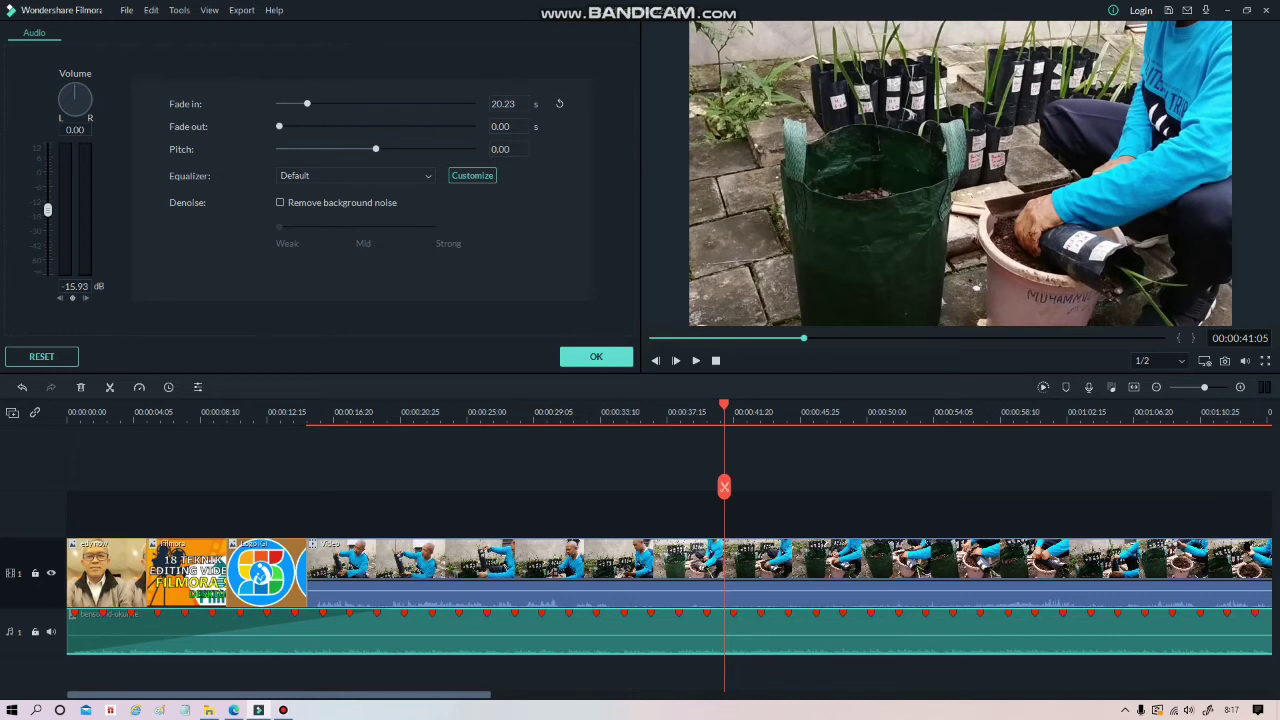
left_click_drag(279, 126, 323, 126)
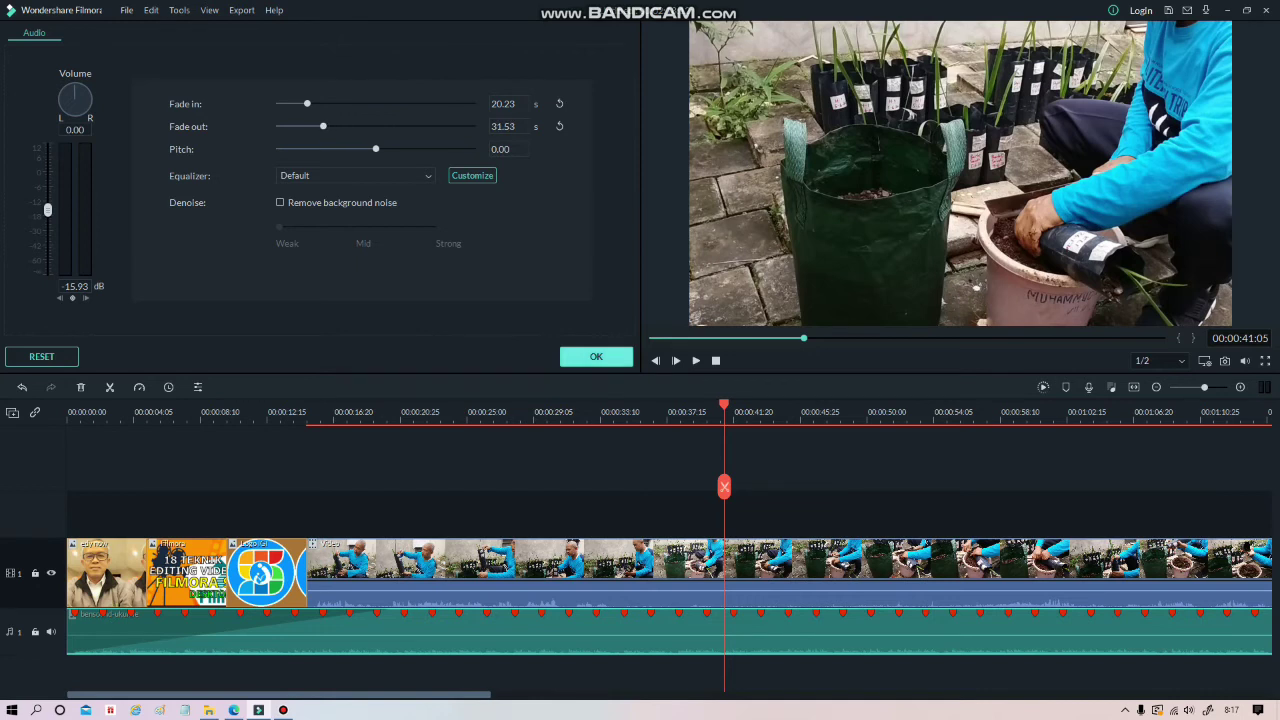
left_click(596, 356)
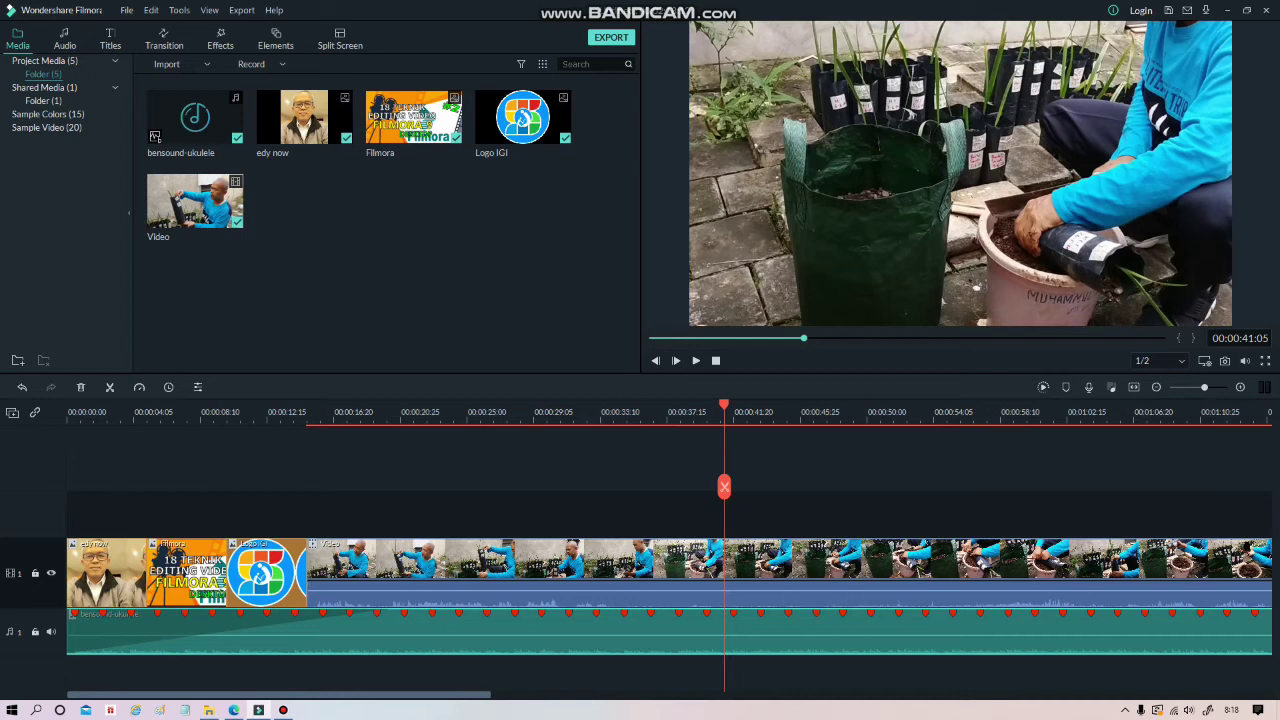
Step: Split the bensound-ukulele clip at 00:00:41:05 and again at 00:00:49:16
right_click(727, 570)
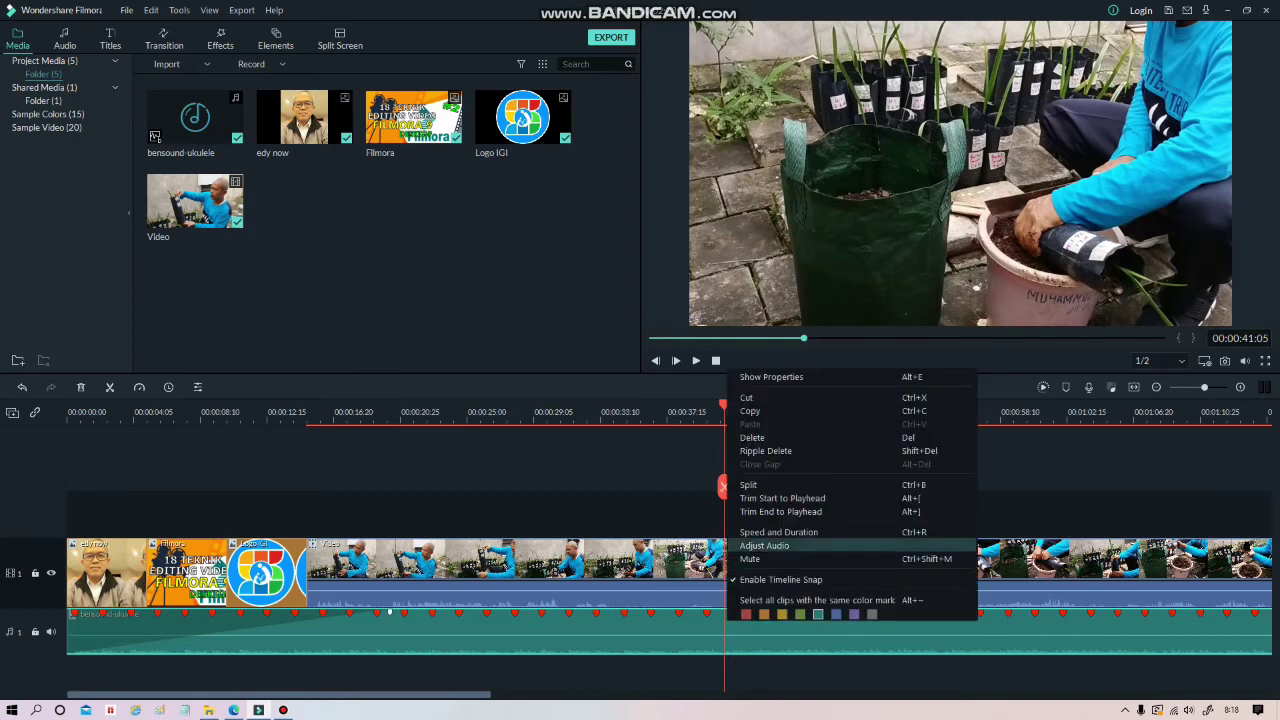
left_click(760, 484)
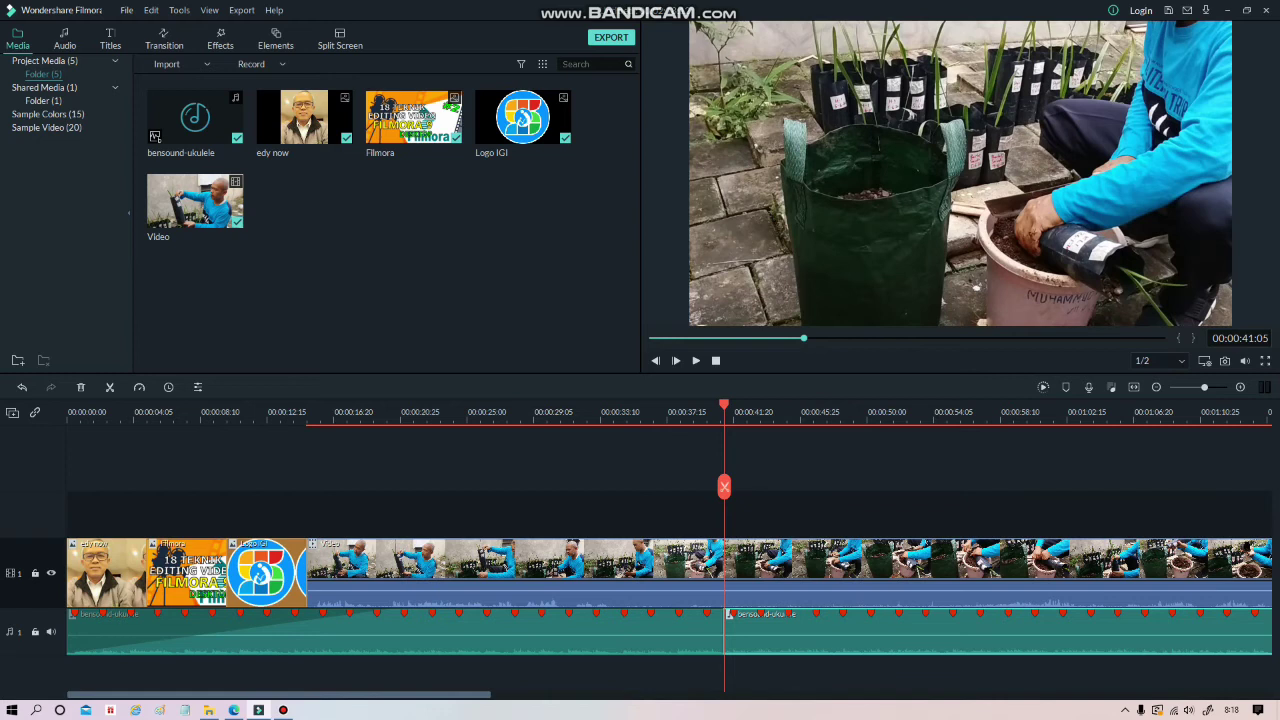
left_click(858, 415)
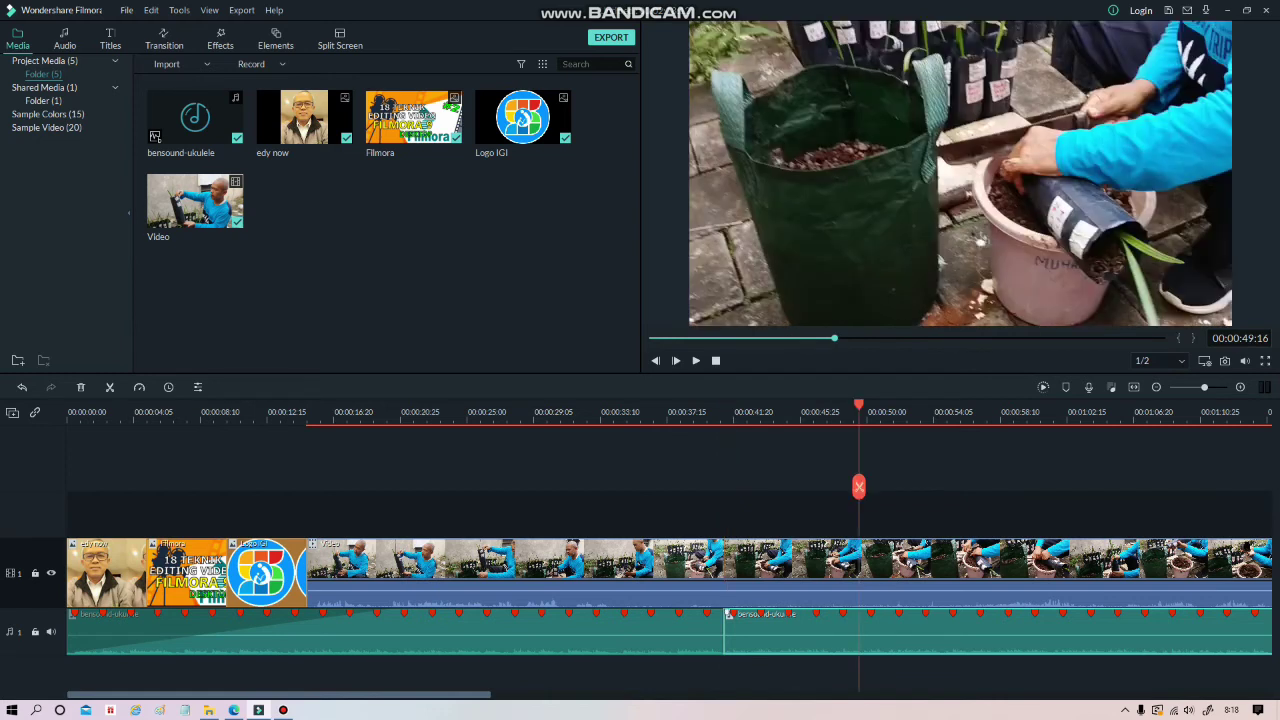
right_click(860, 640)
left_click(880, 486)
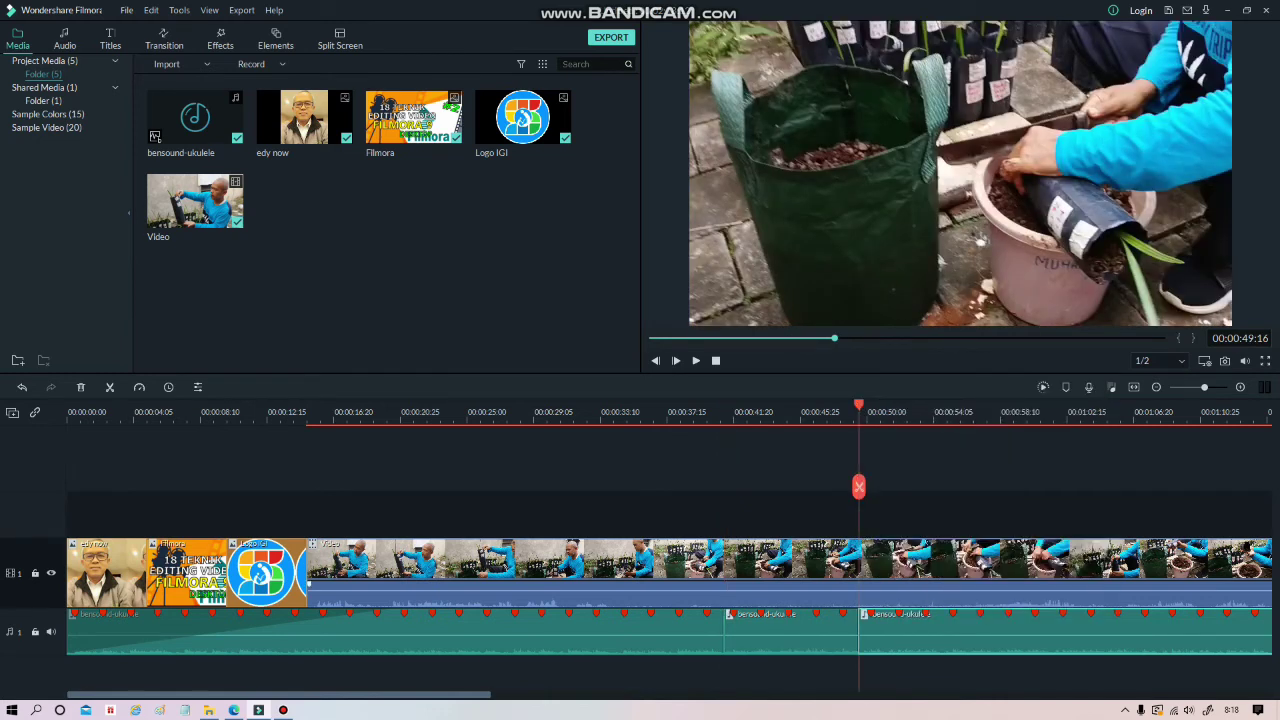
Step: Mute the last bensound-ukulele segment and the middle segment between the two cuts
double_click(840, 635)
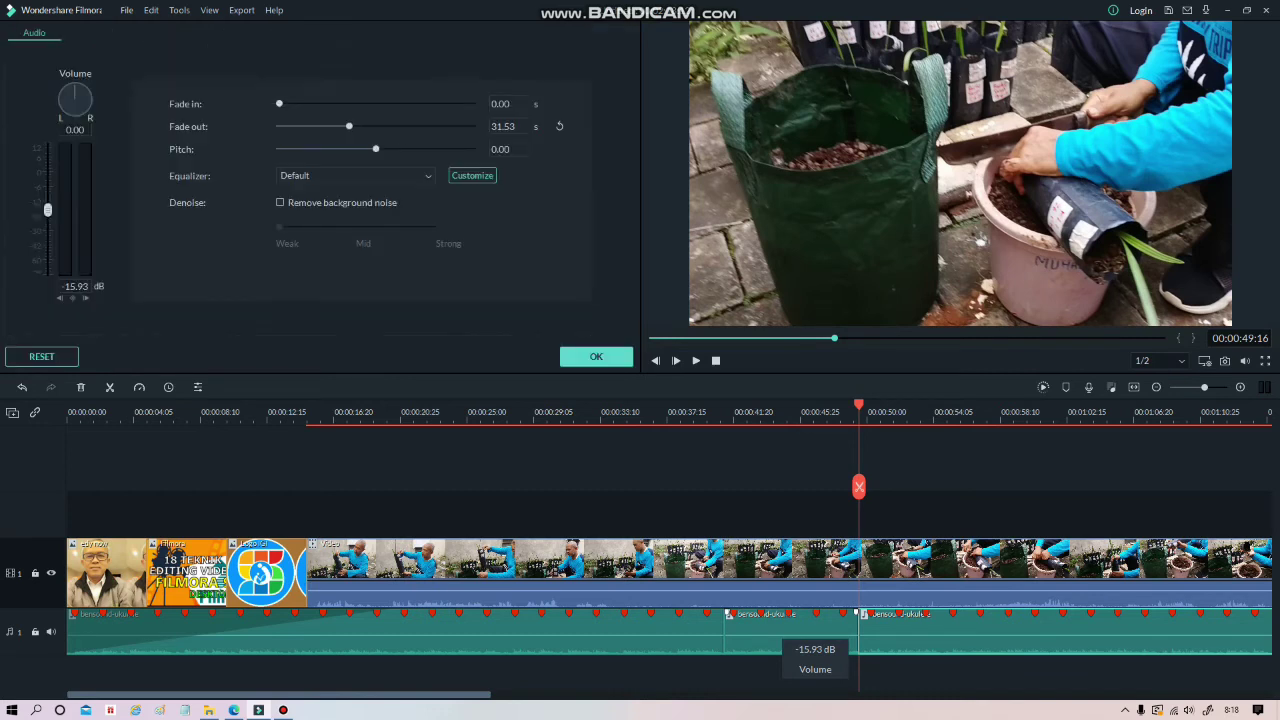
right_click(777, 632)
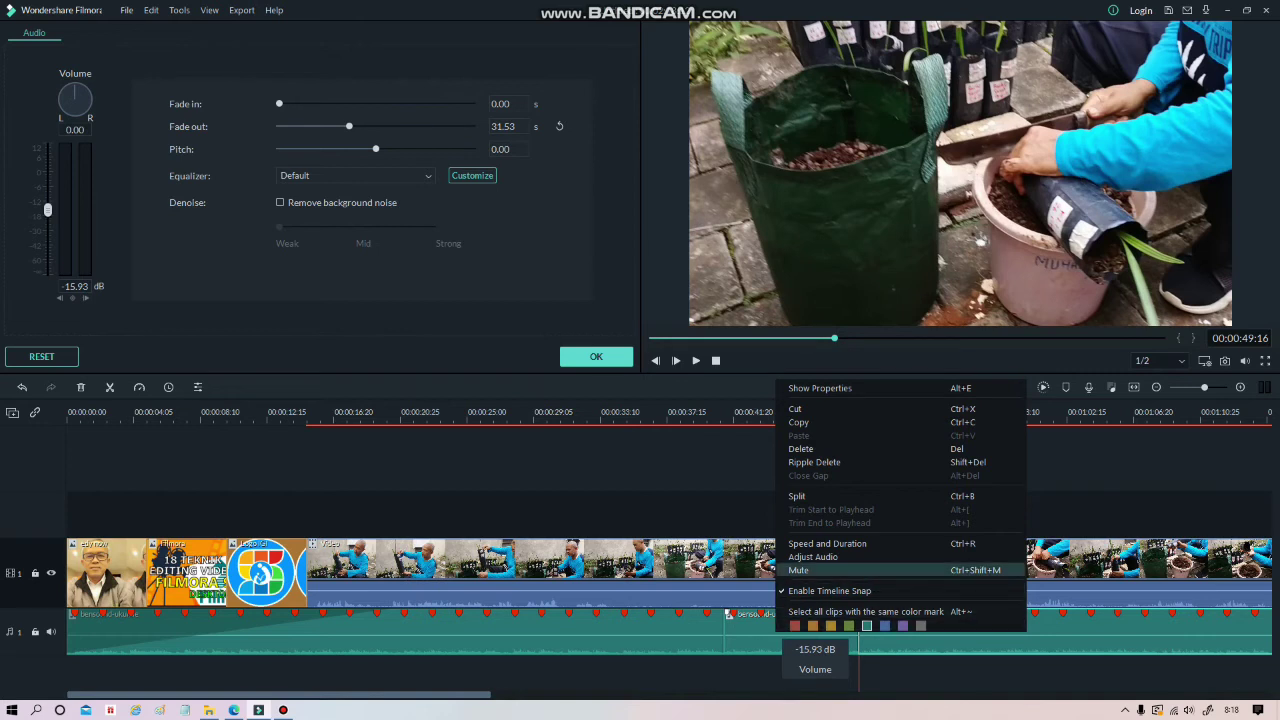
left_click(798, 570)
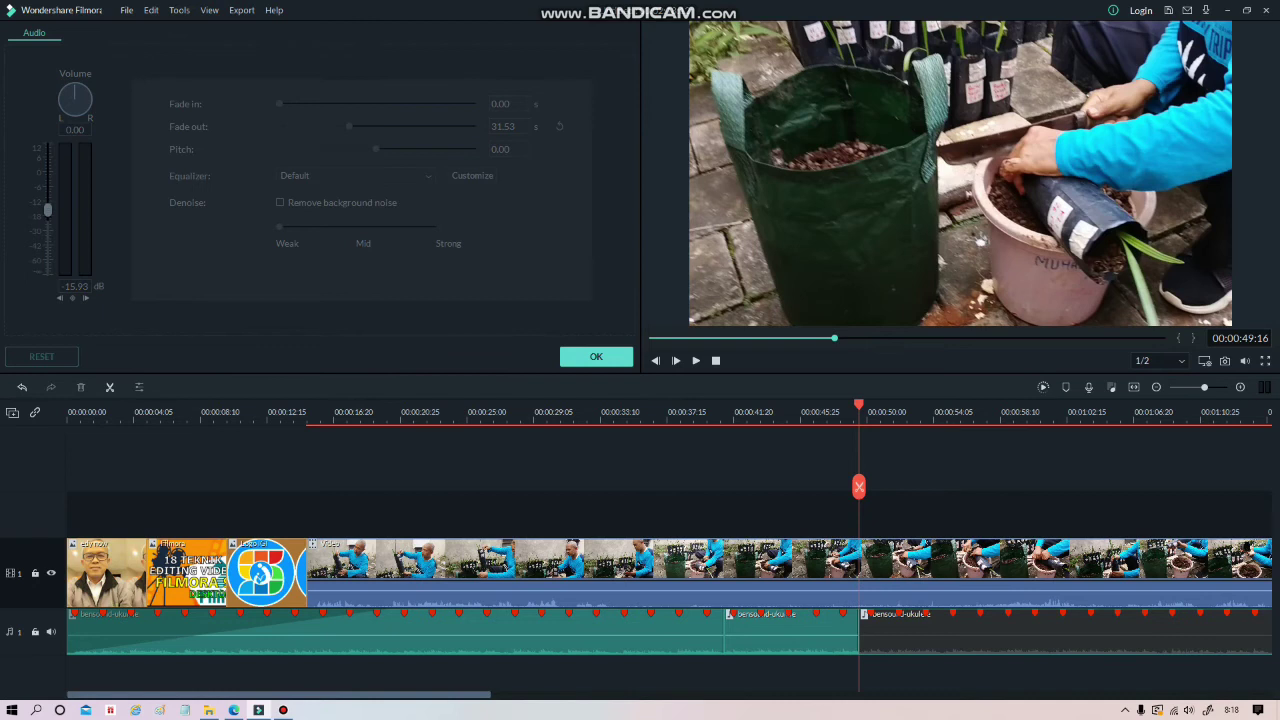
left_click(790, 630)
right_click(786, 628)
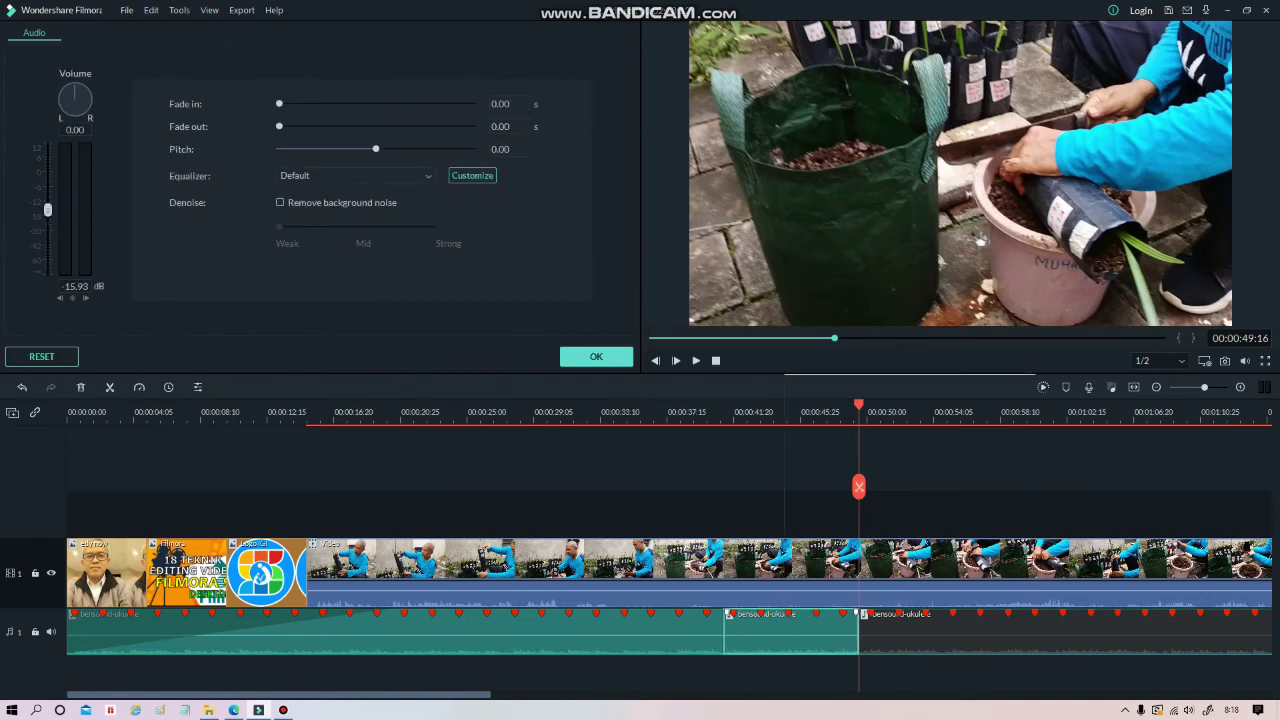
left_click(807, 565)
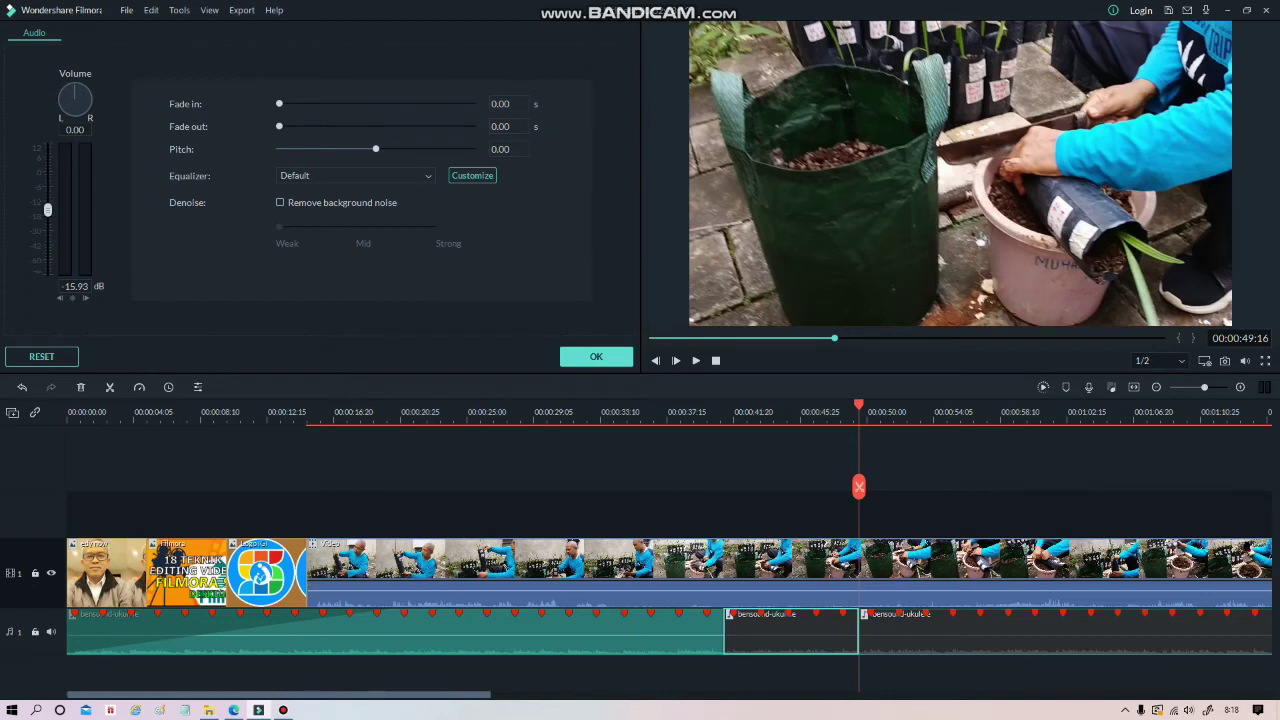
Step: Delete the three image clips from the video track and move the Video clip to the timeline's start
left_click(265, 565)
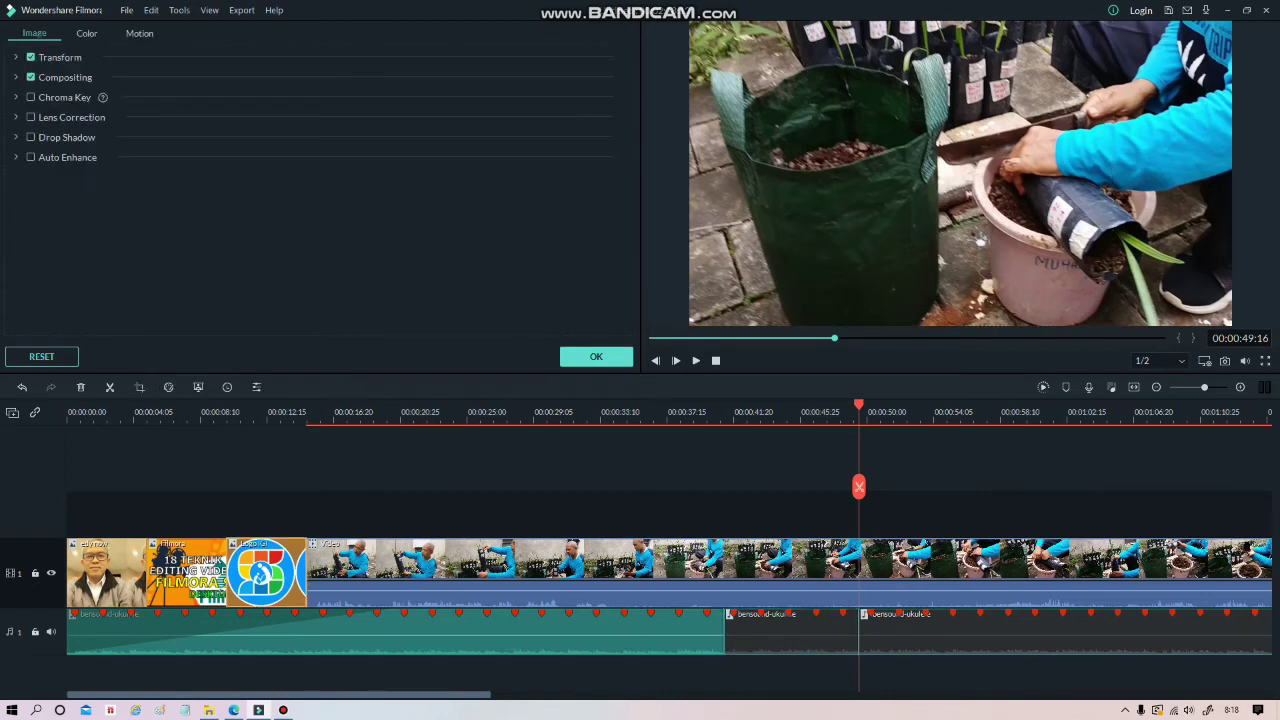
key("Delete")
left_click(187, 565)
key("Delete")
left_click(106, 565)
key("Delete")
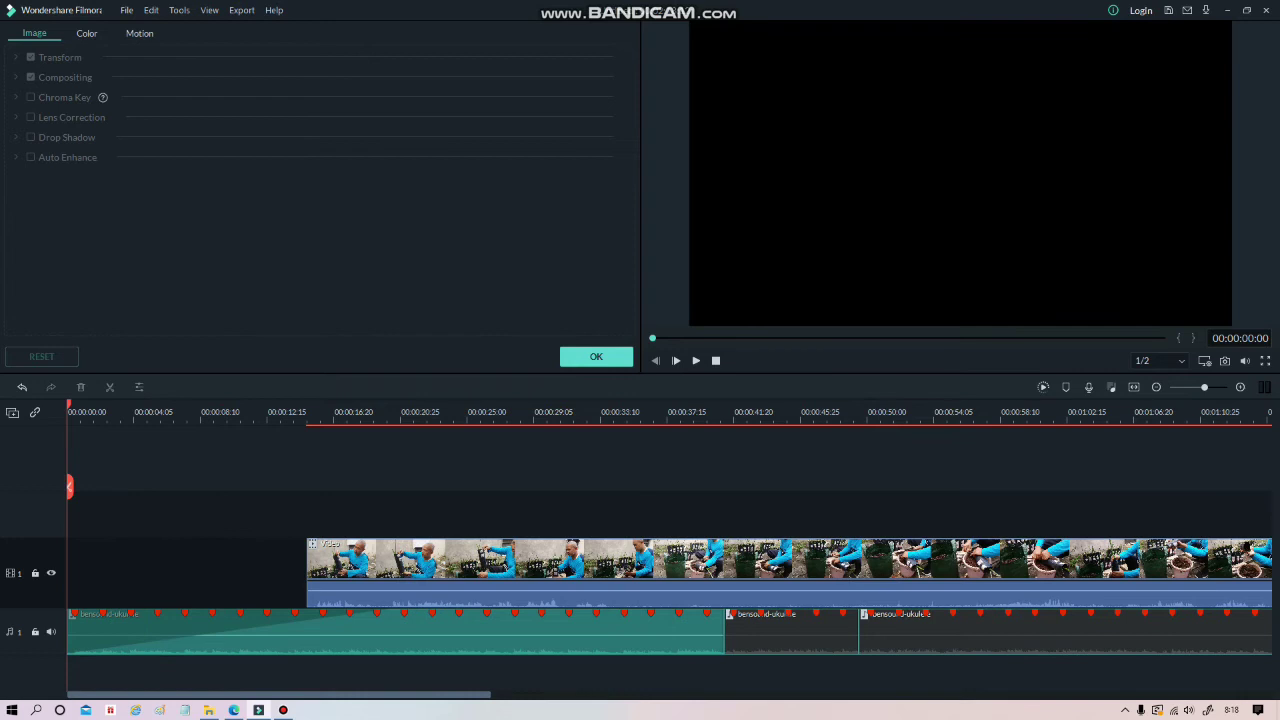
left_click_drag(384, 570, 150, 570)
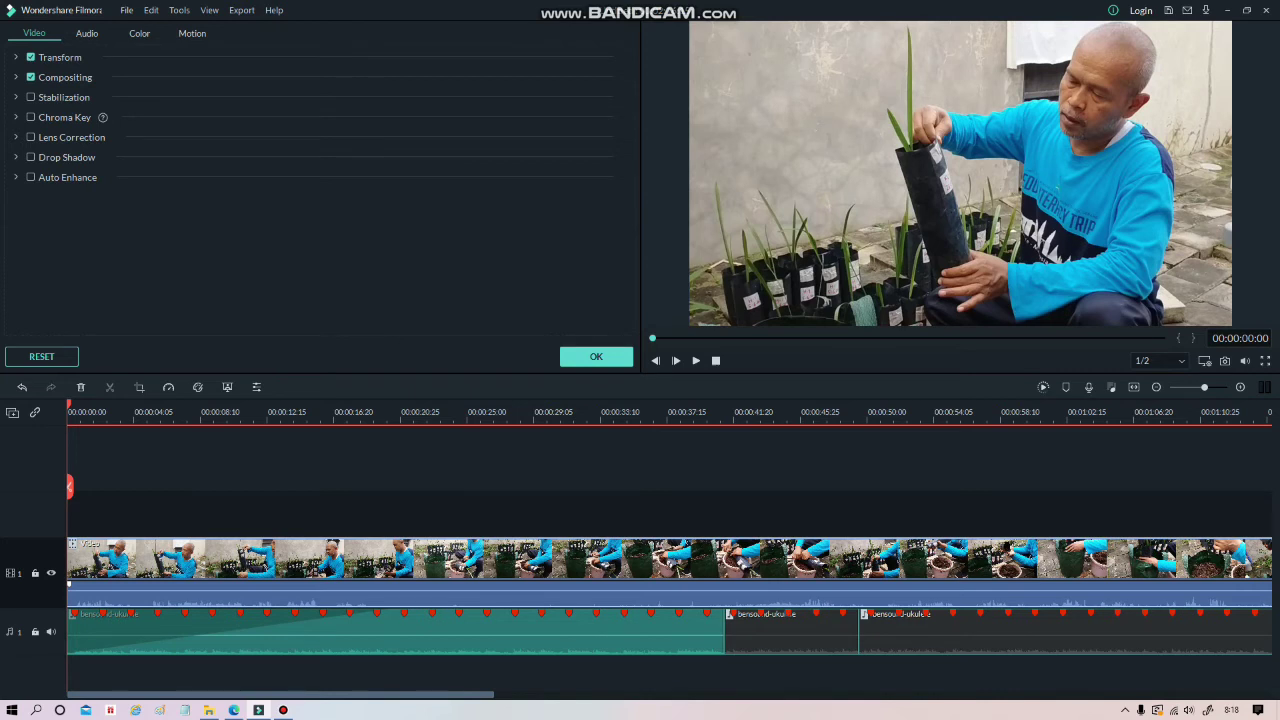
Step: Detach the audio from the Video clip onto its own track and open the detached audio's settings
right_click(147, 567)
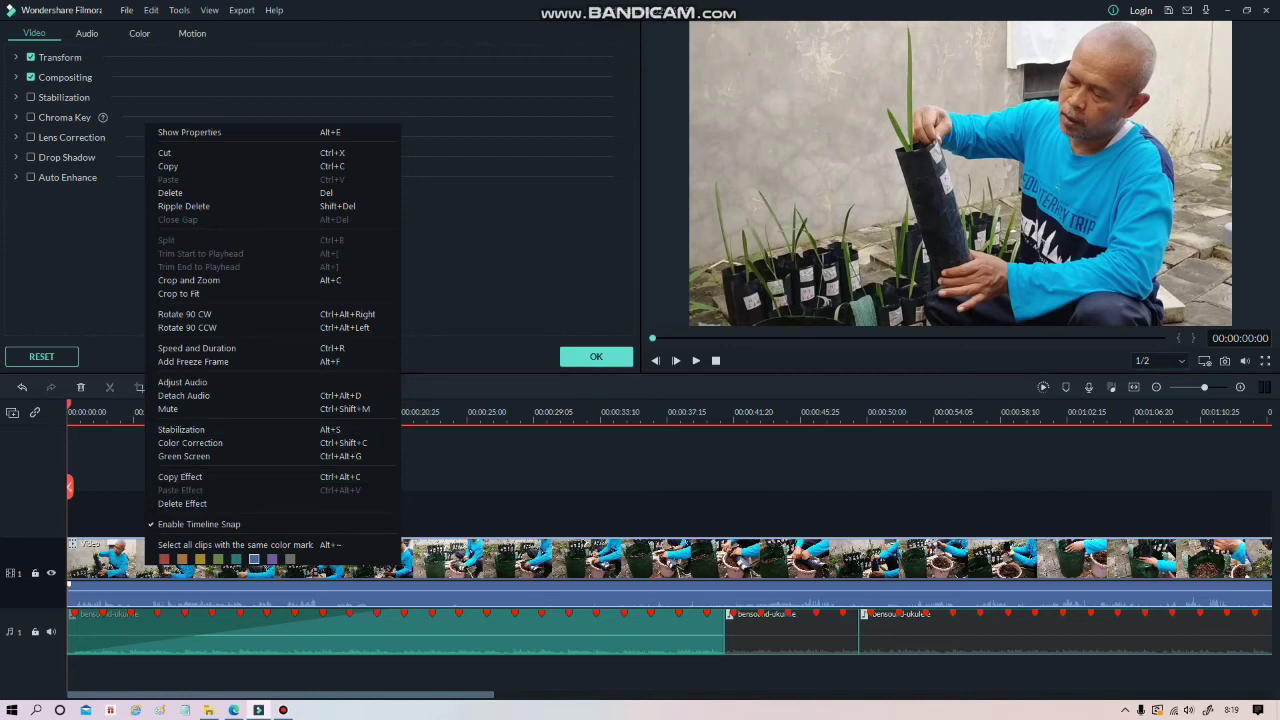
left_click(184, 395)
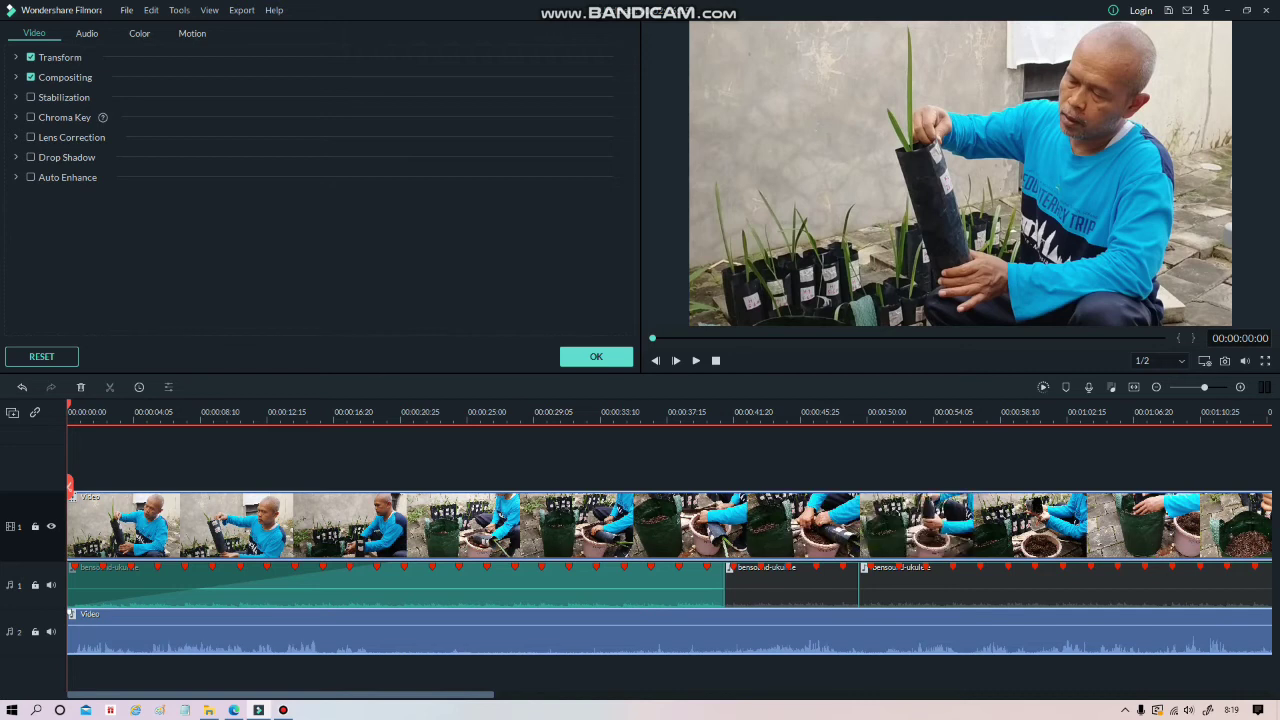
double_click(430, 585)
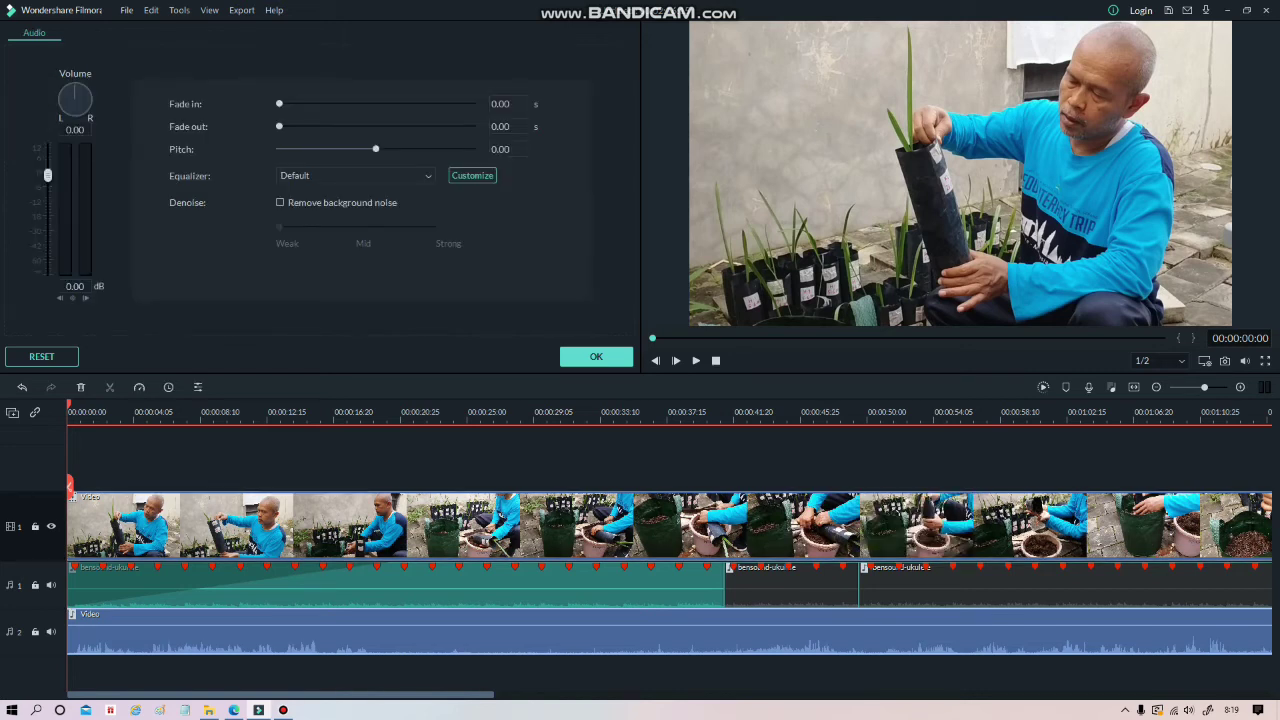
Step: Split the detached Video audio at 00:00:19:27 and shift the second part forward in time, leaving a gap after the cut
left_click(385, 411)
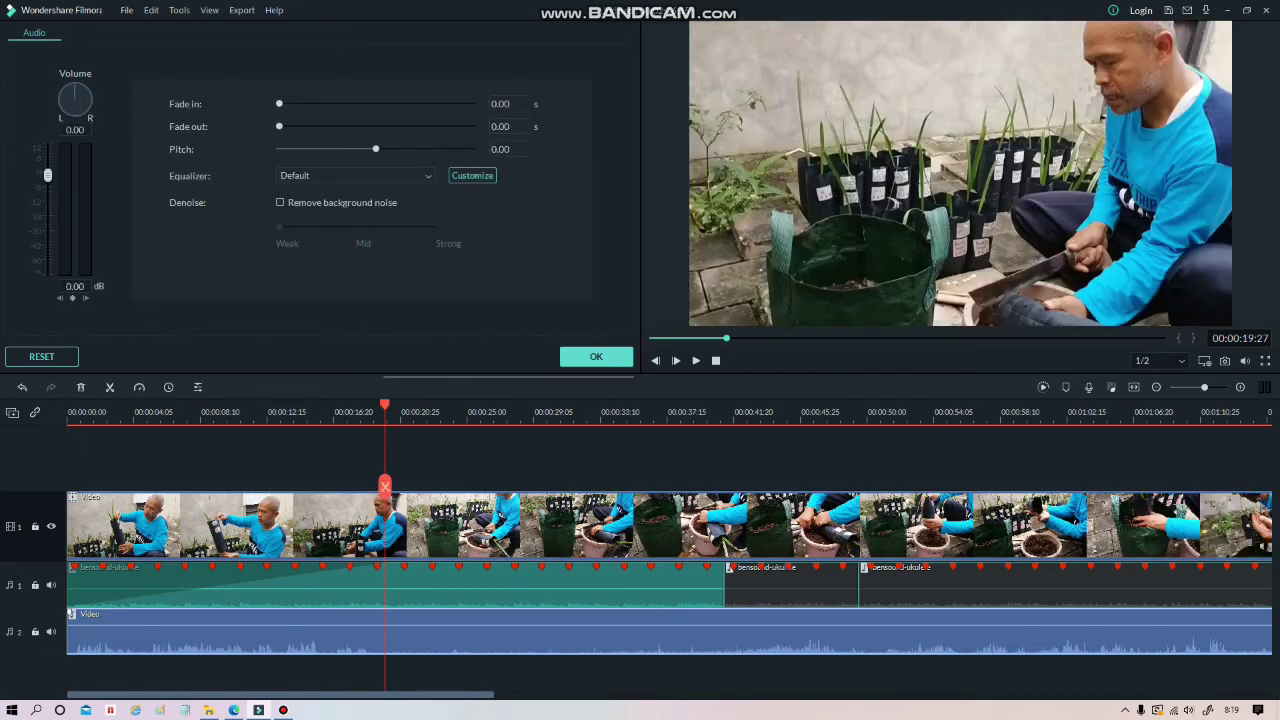
right_click(385, 495)
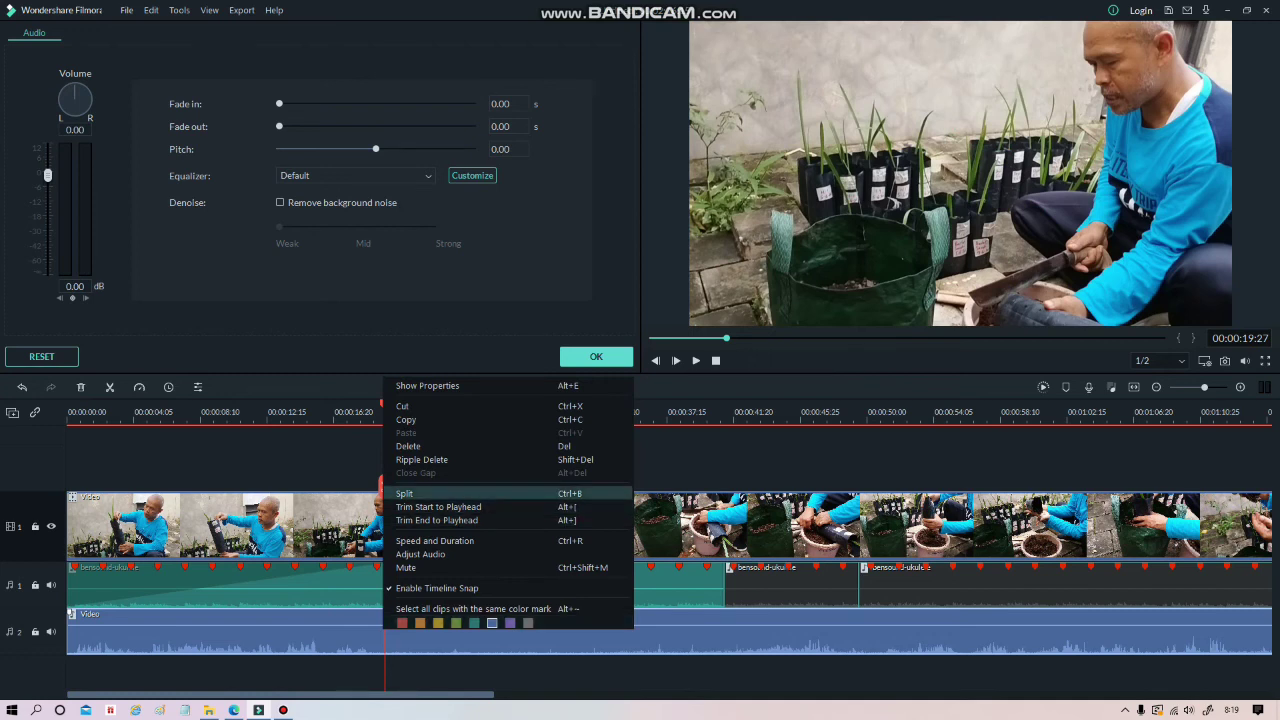
left_click(420, 493)
left_click_drag(420, 632, 494, 632)
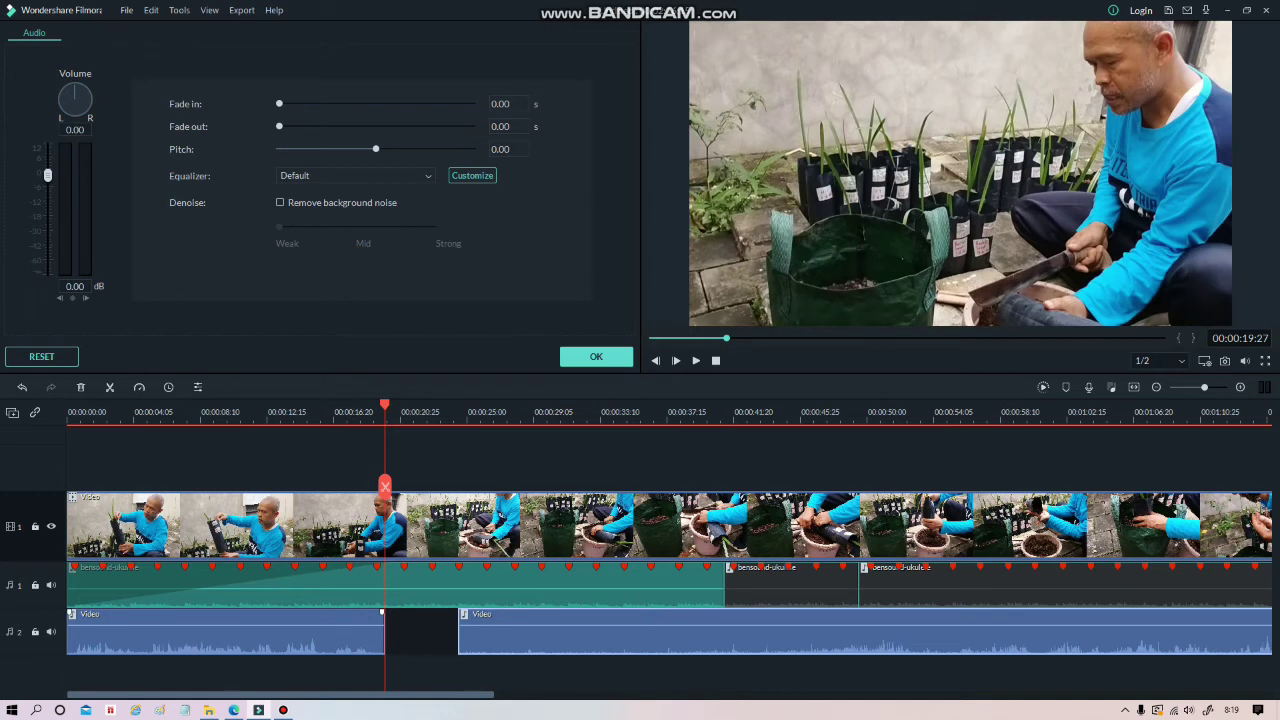
Step: Delete the detached Video audio segment that lies before the cut
left_click(382, 612)
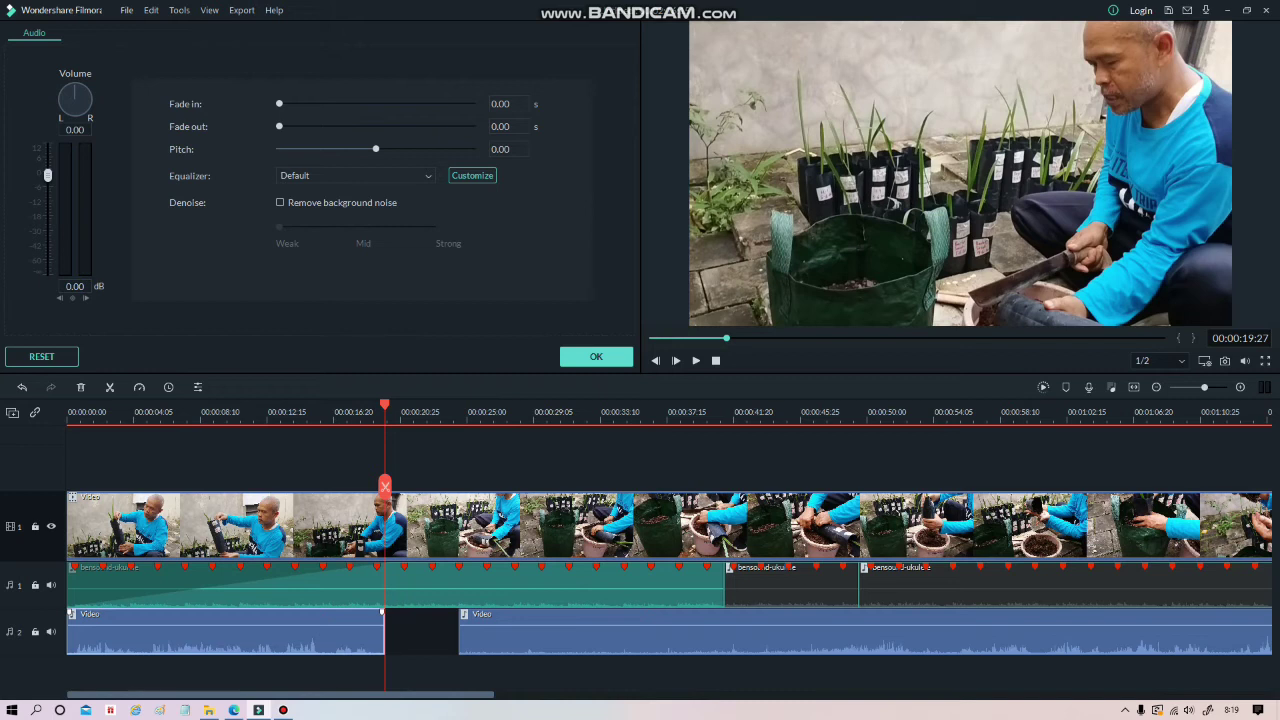
right_click(382, 610)
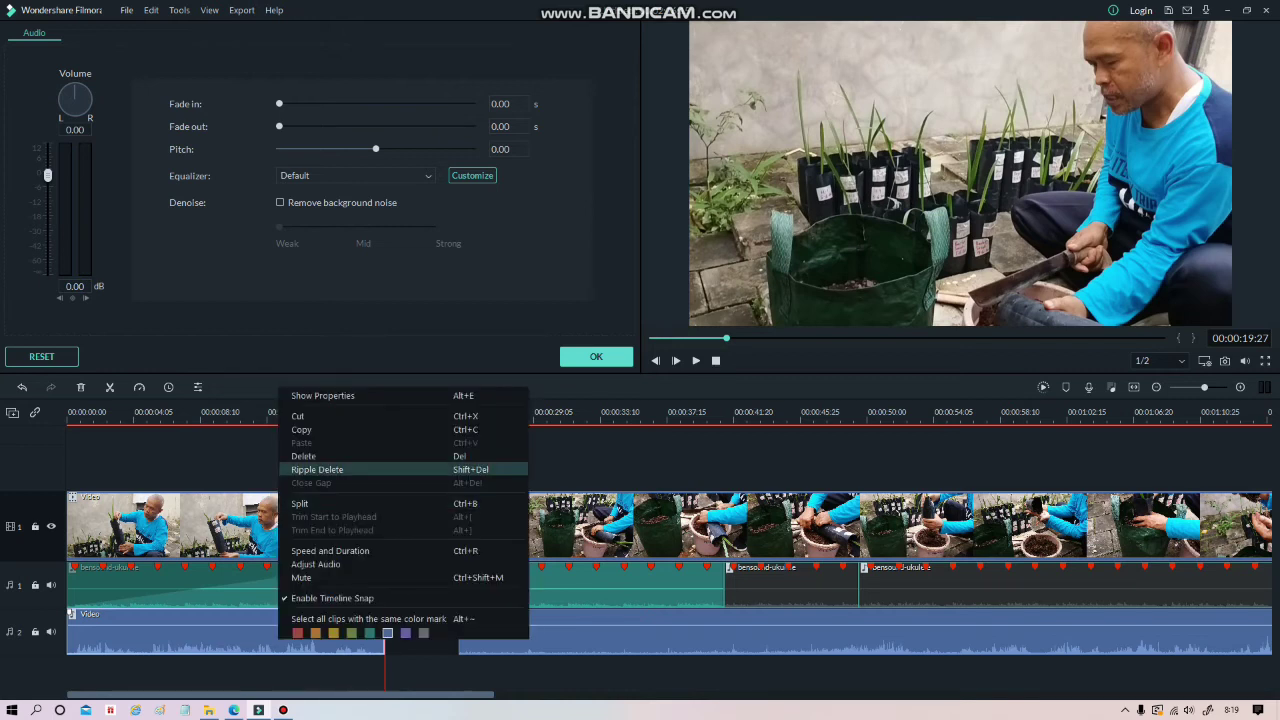
left_click(303, 456)
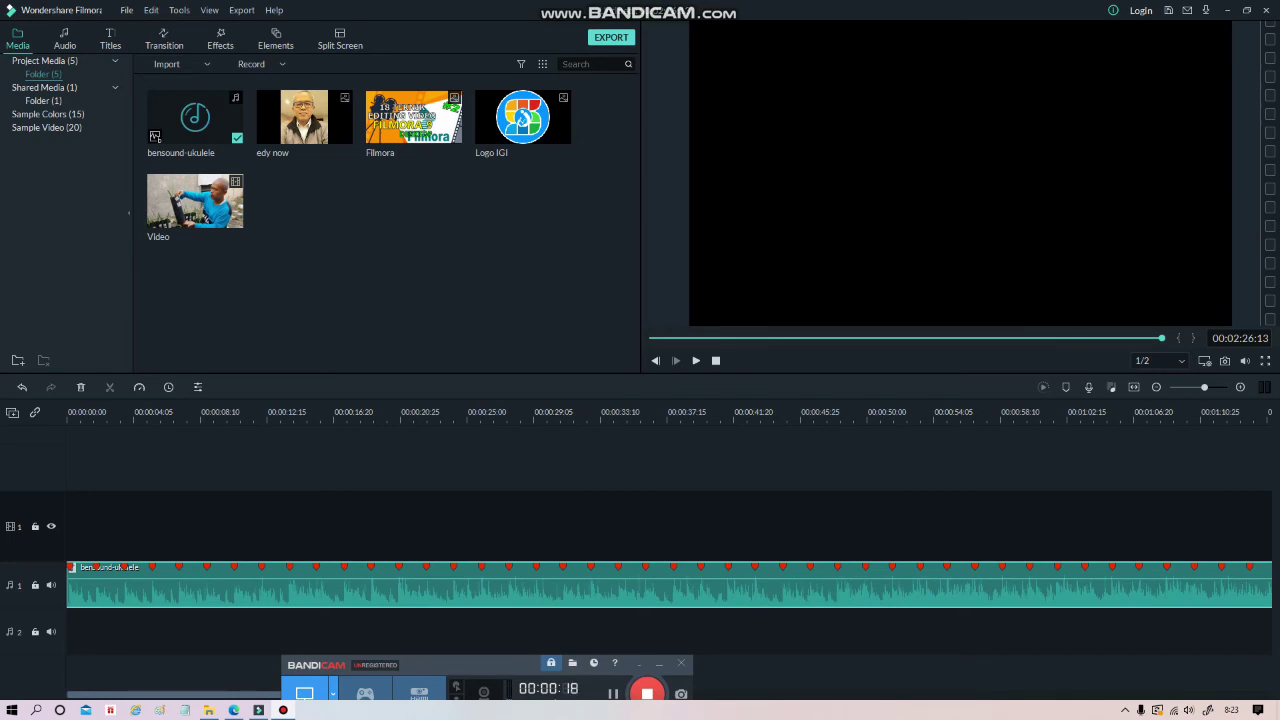
Step: Open the bensound-ukulele clip's audio settings, preview the music, and split the clip at 00:00:13:01
double_click(400, 588)
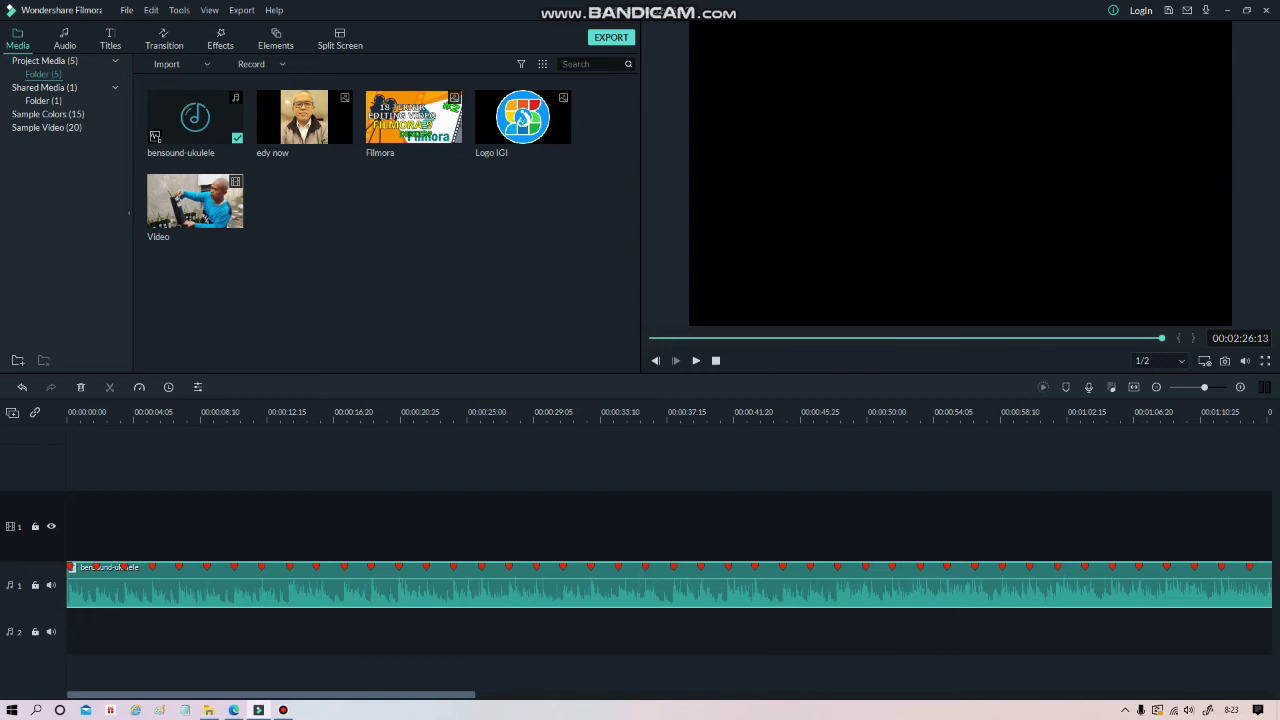
key("space")
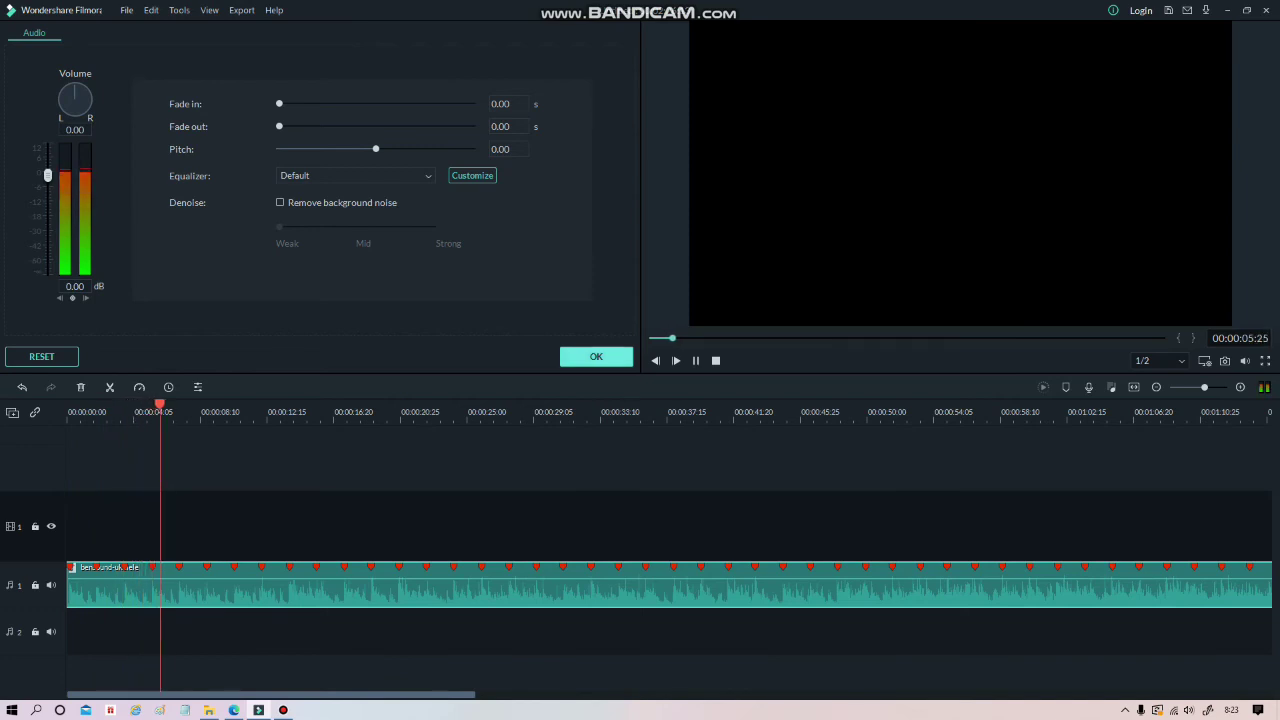
left_click(187, 487)
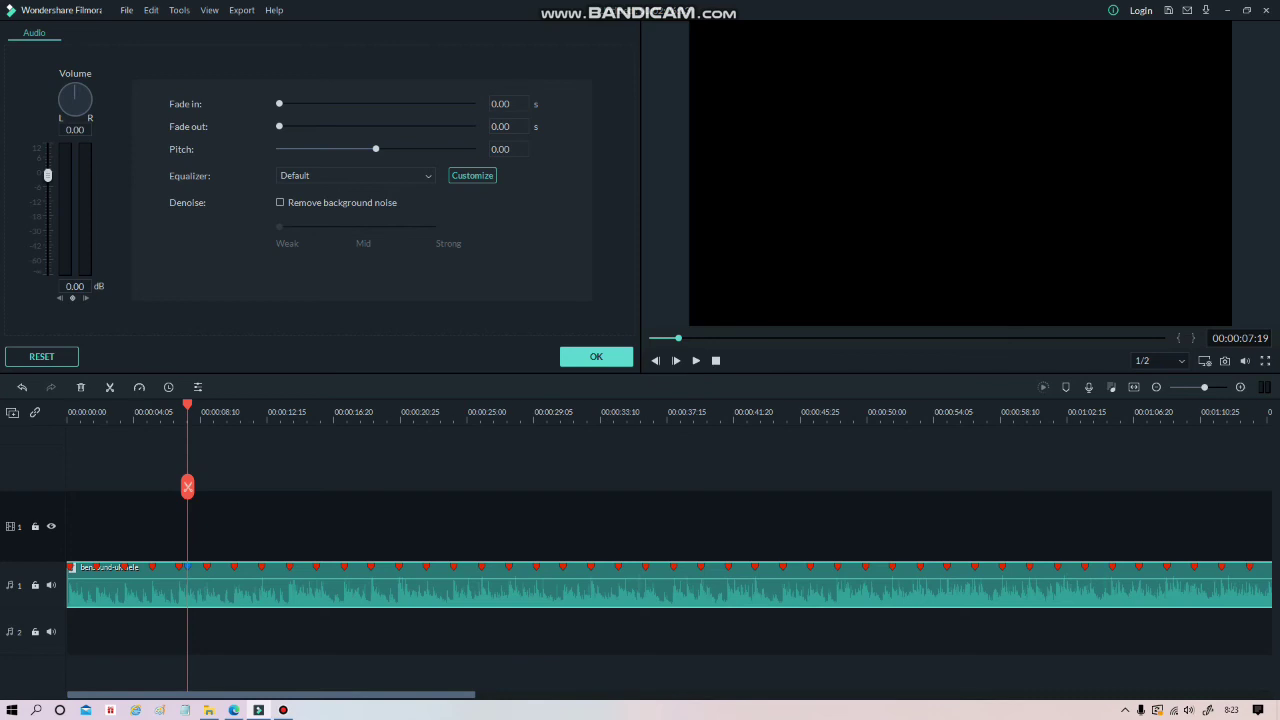
left_click_drag(187, 487, 275, 487)
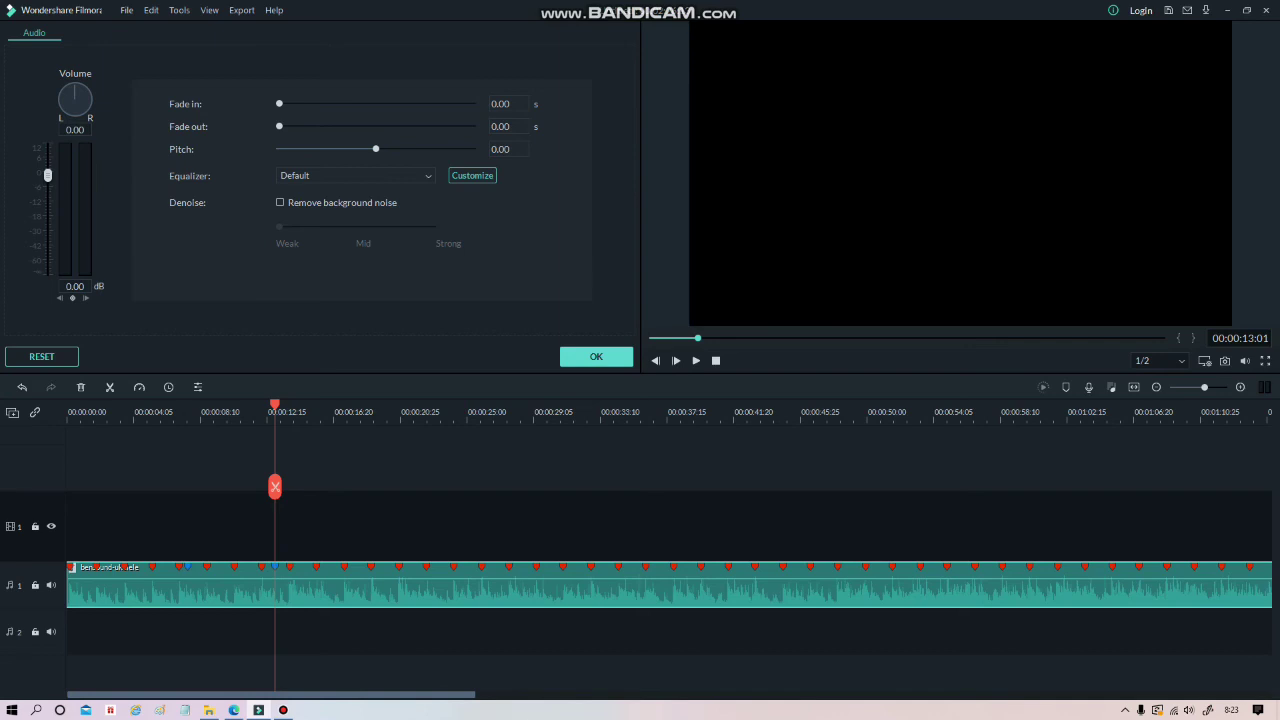
left_click(275, 487)
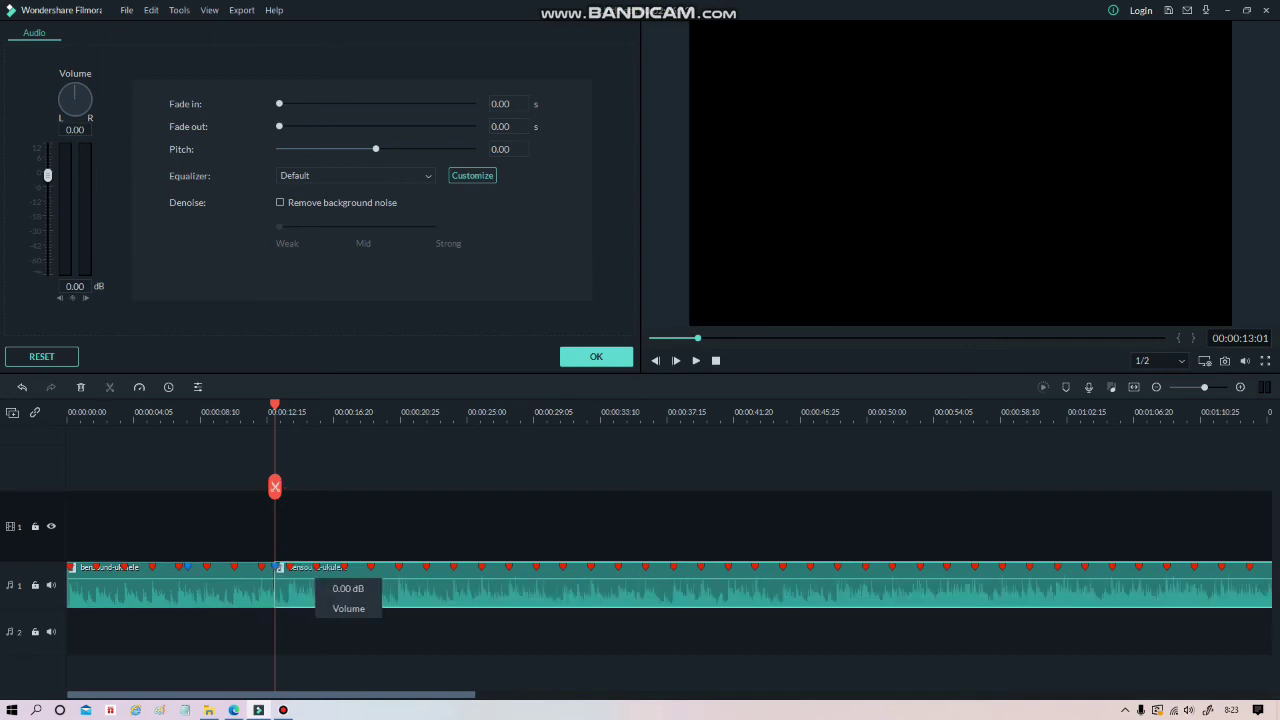
Step: Lower the second bensound-ukulele part's volume to -1.50 dB and shift it forward in time, leaving a gap after the cut
left_click_drag(314, 578, 391, 580)
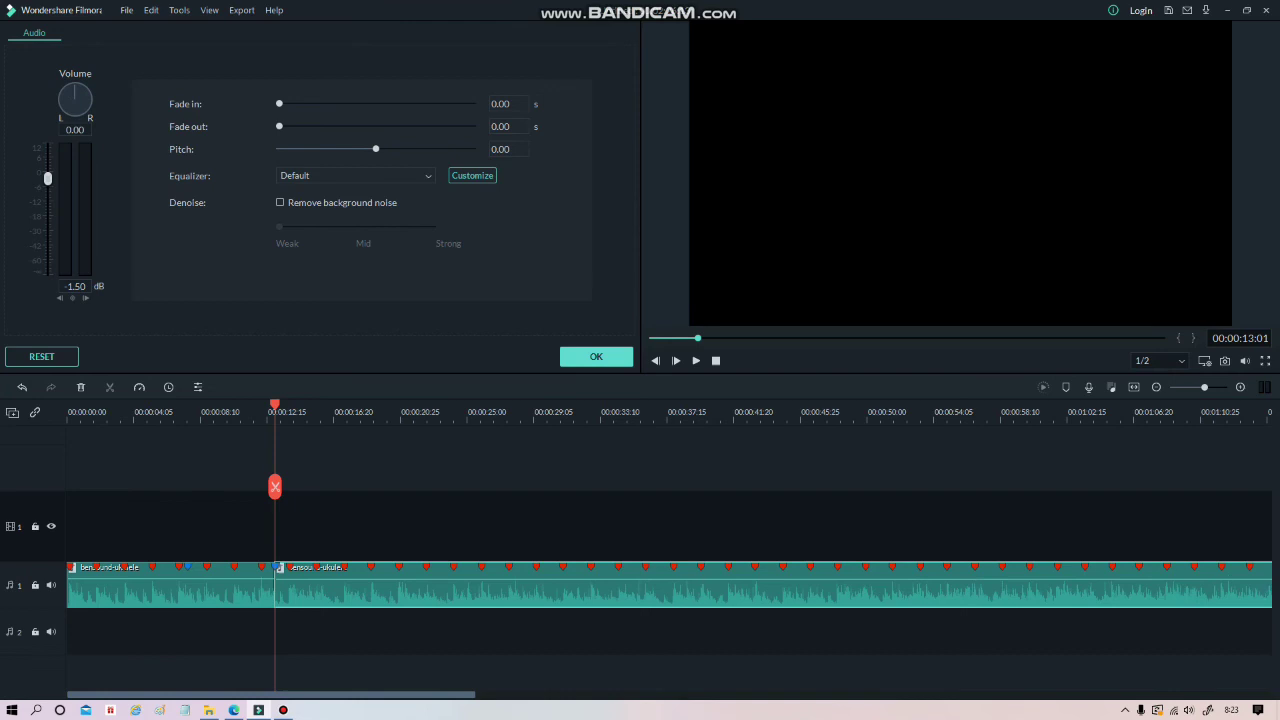
right_click(283, 585)
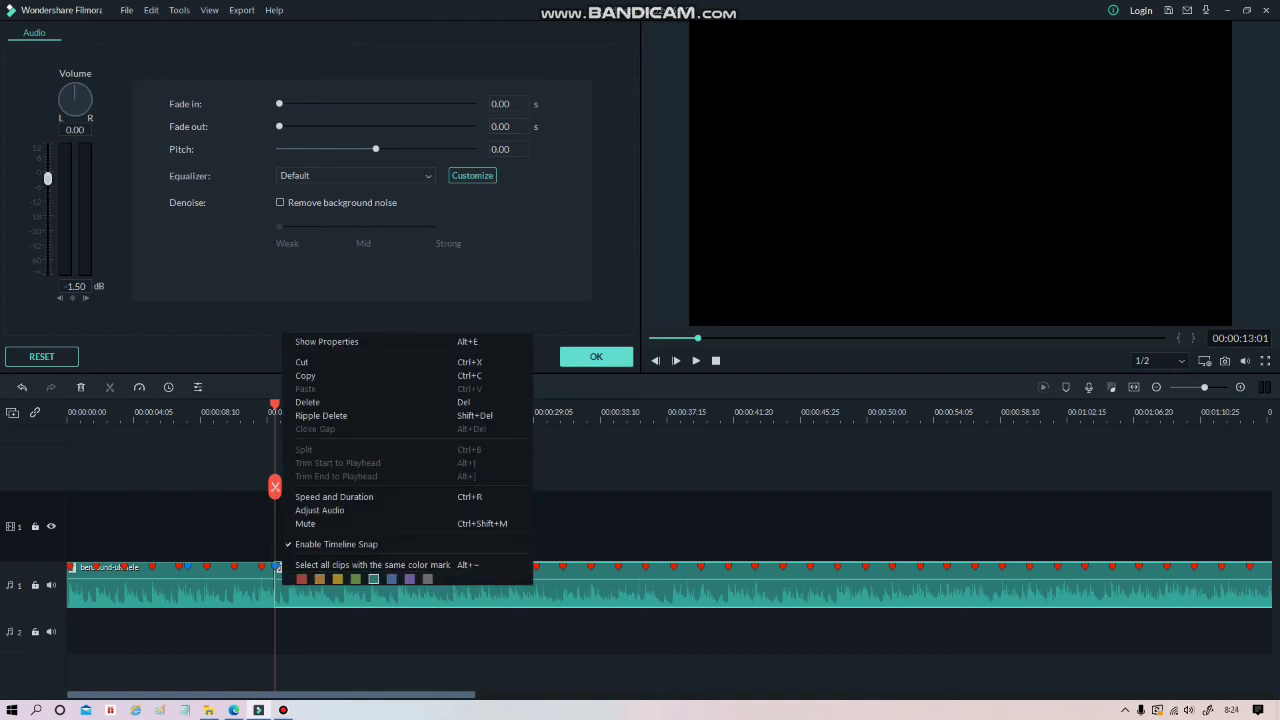
key("Escape")
left_click_drag(300, 590, 396, 590)
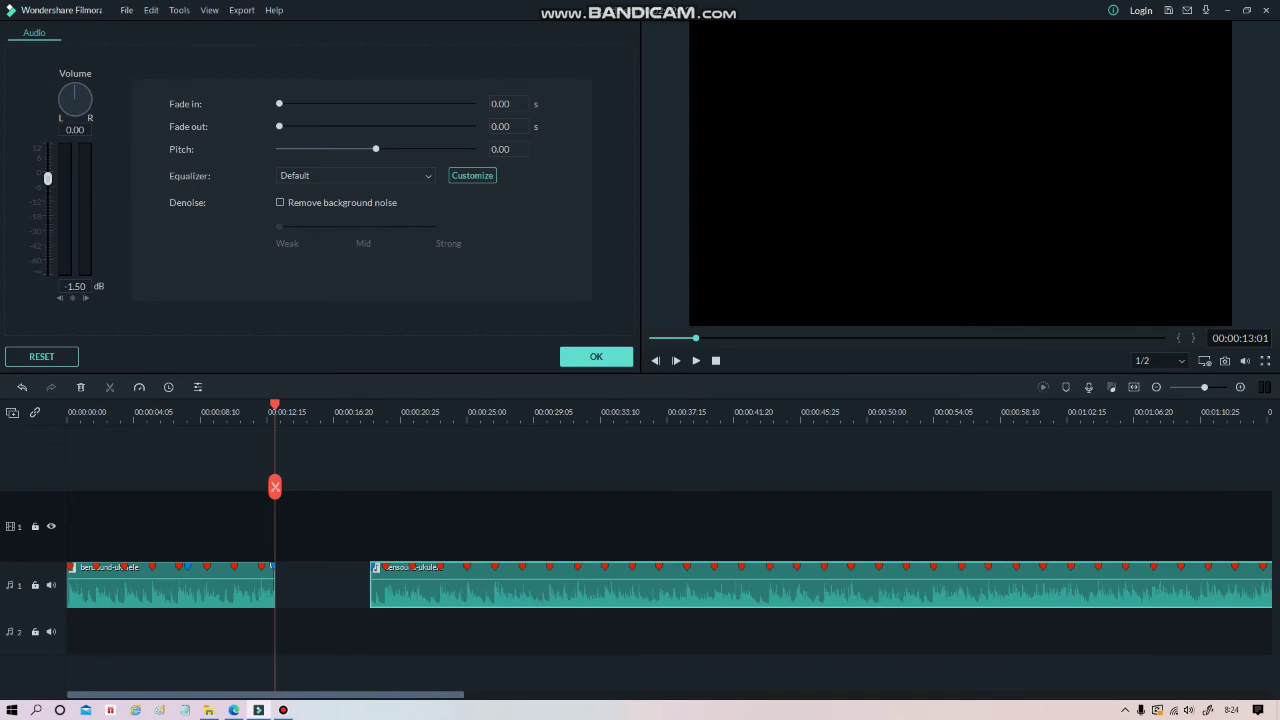
Step: Cut out the first part's music from 00:00:07:20 to its end and move the remaining second part against the cut
left_click_drag(274, 405, 189, 405)
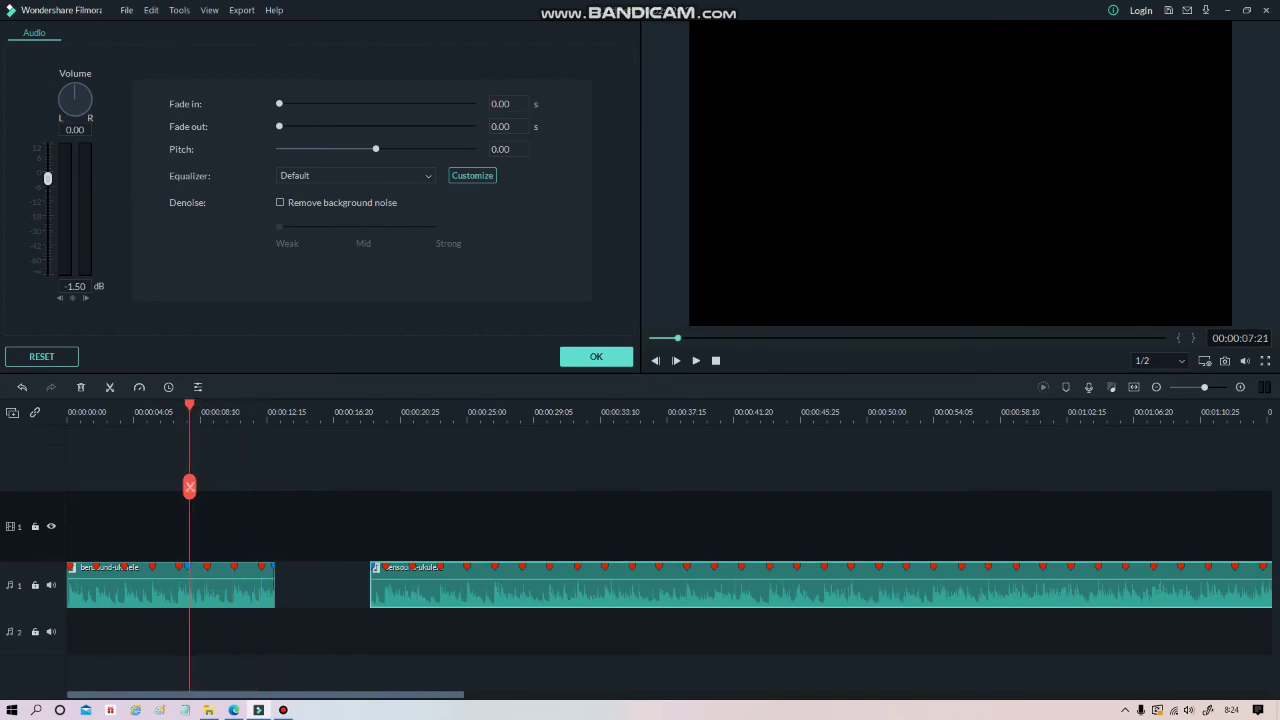
right_click(193, 590)
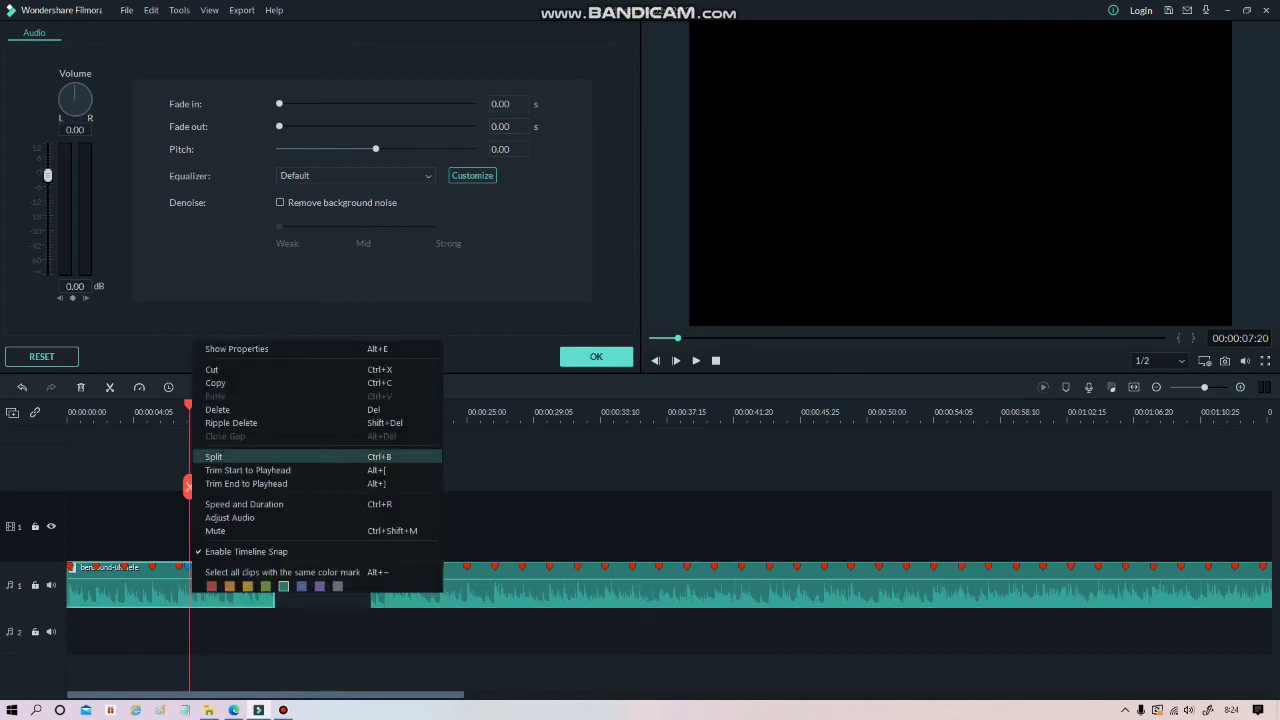
left_click(214, 456)
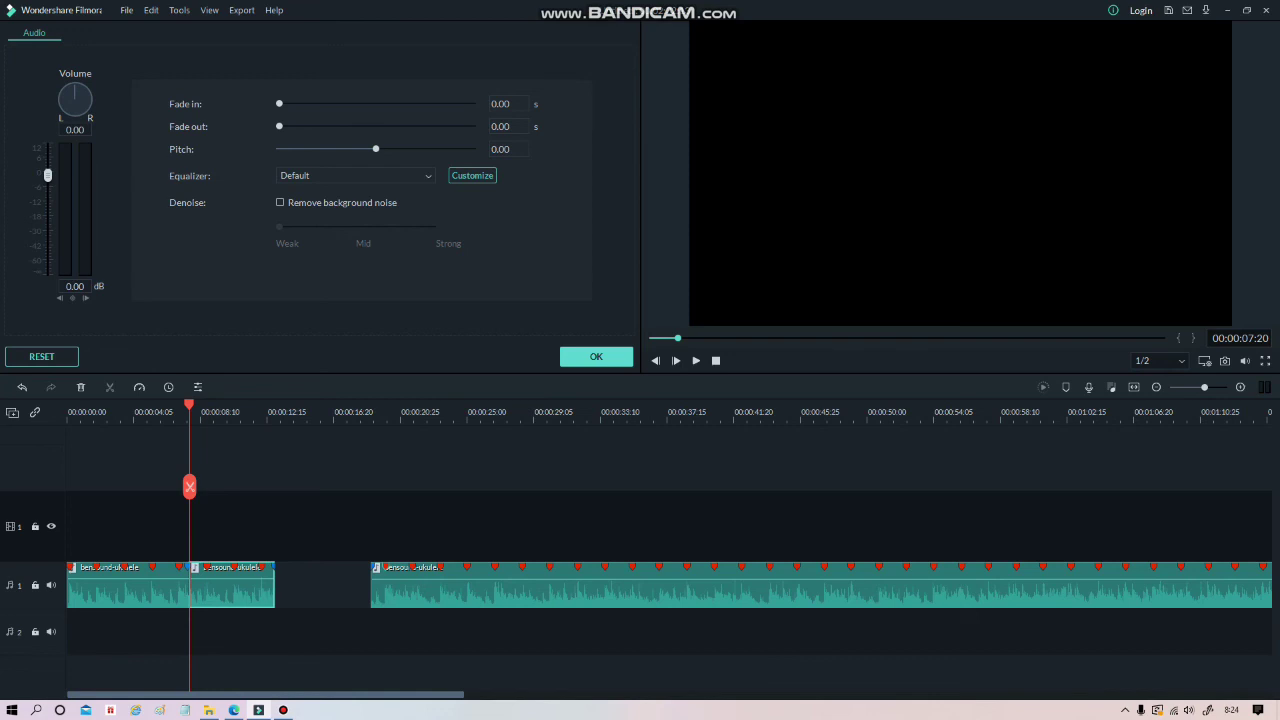
key("shift+Delete")
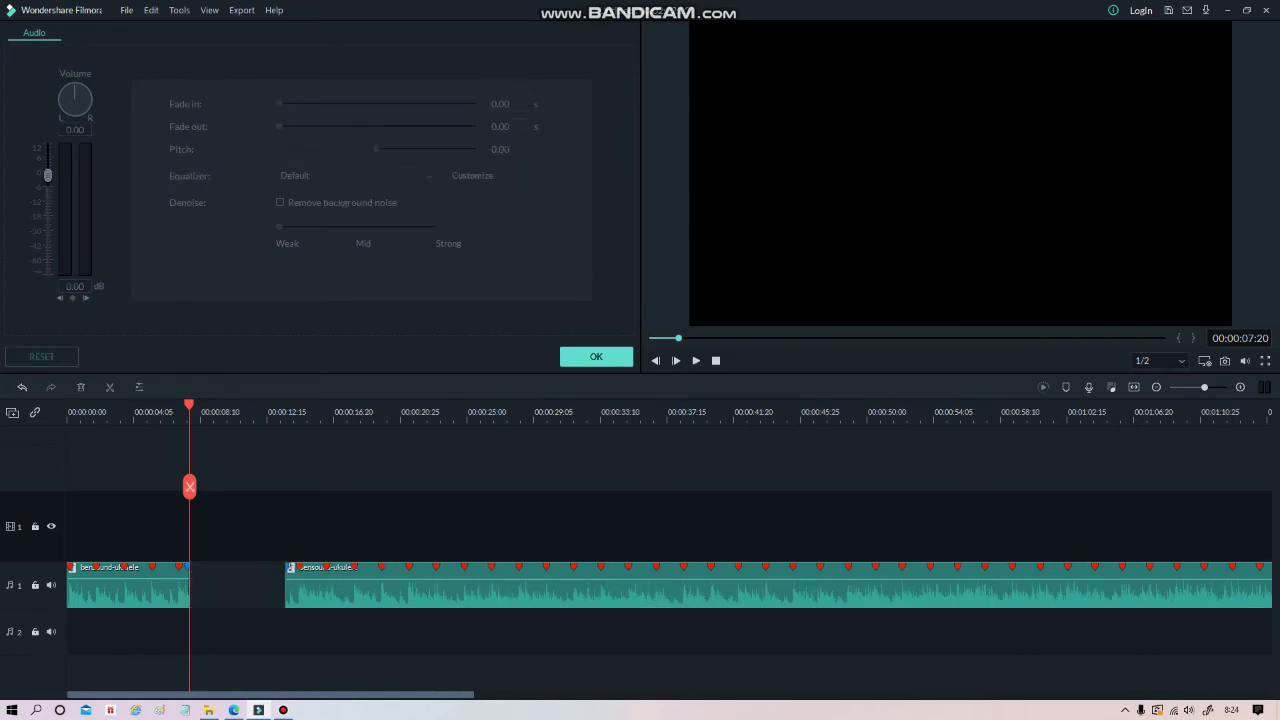
left_click_drag(350, 588, 254, 588)
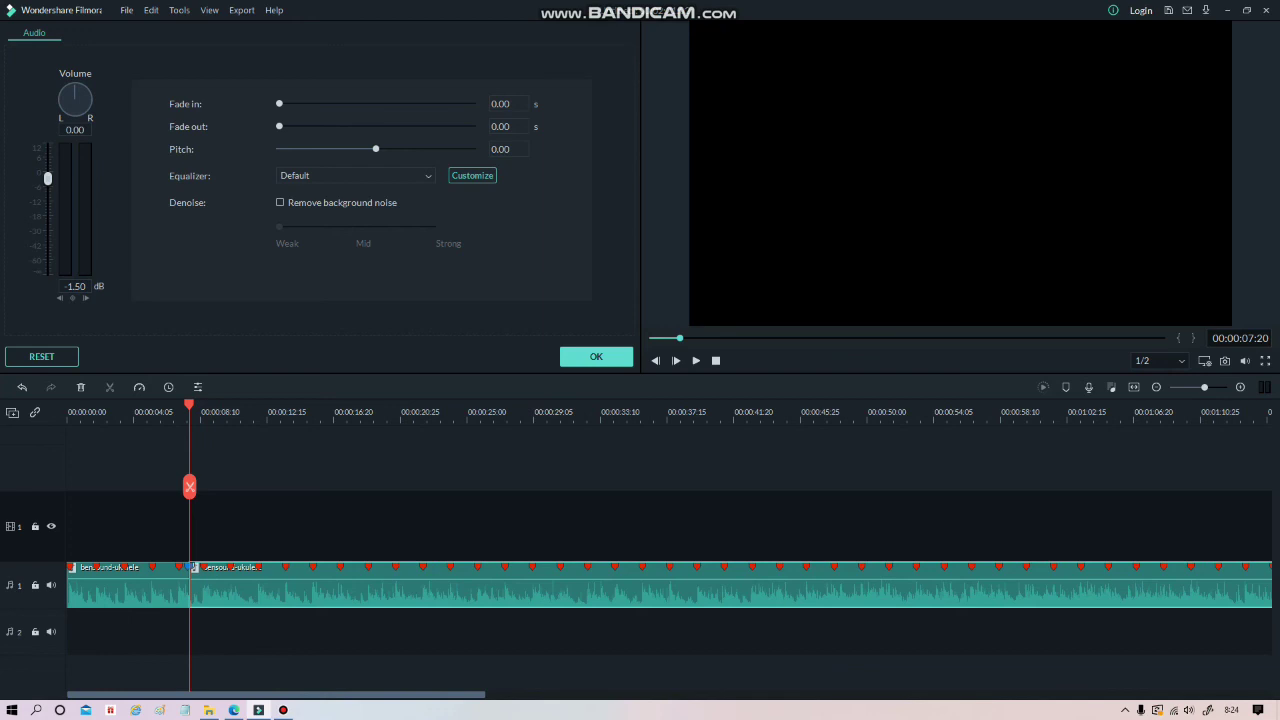
Step: Delete the long bensound-ukulele segment that follows the cut, keeping only the short opening segment
left_click_drag(189, 405, 1129, 405)
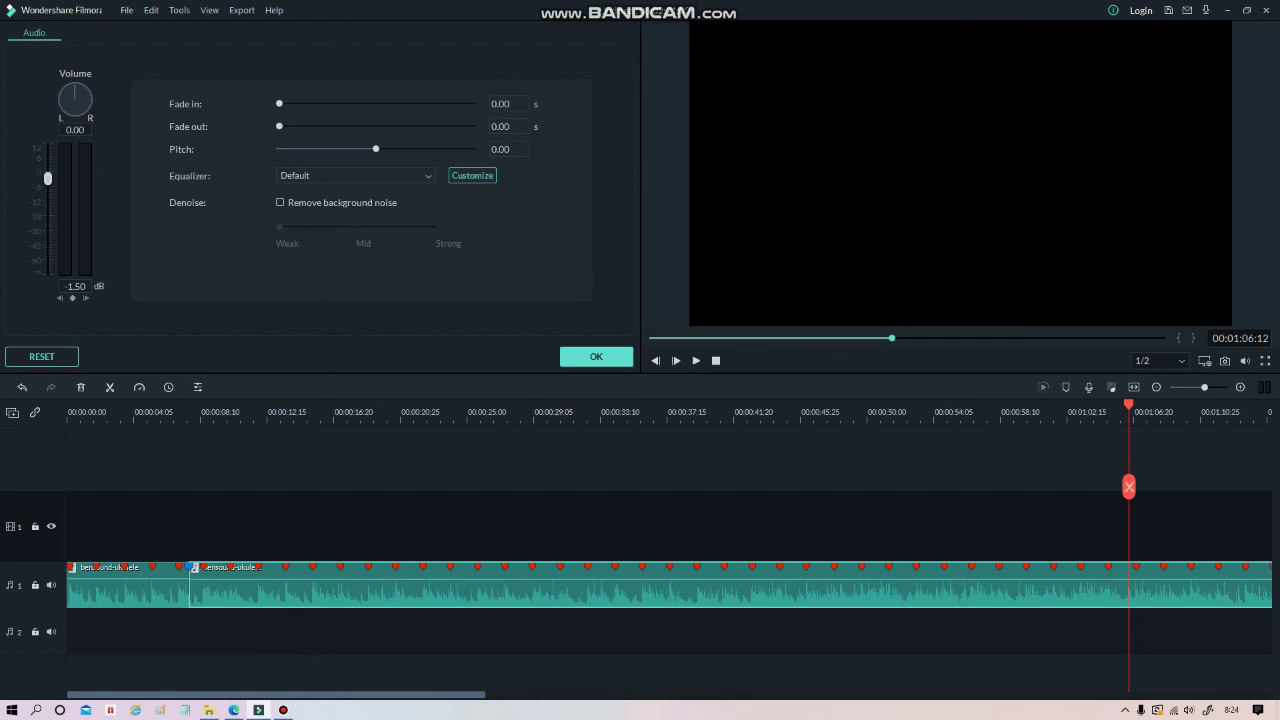
scroll(670, 550, "right", 10)
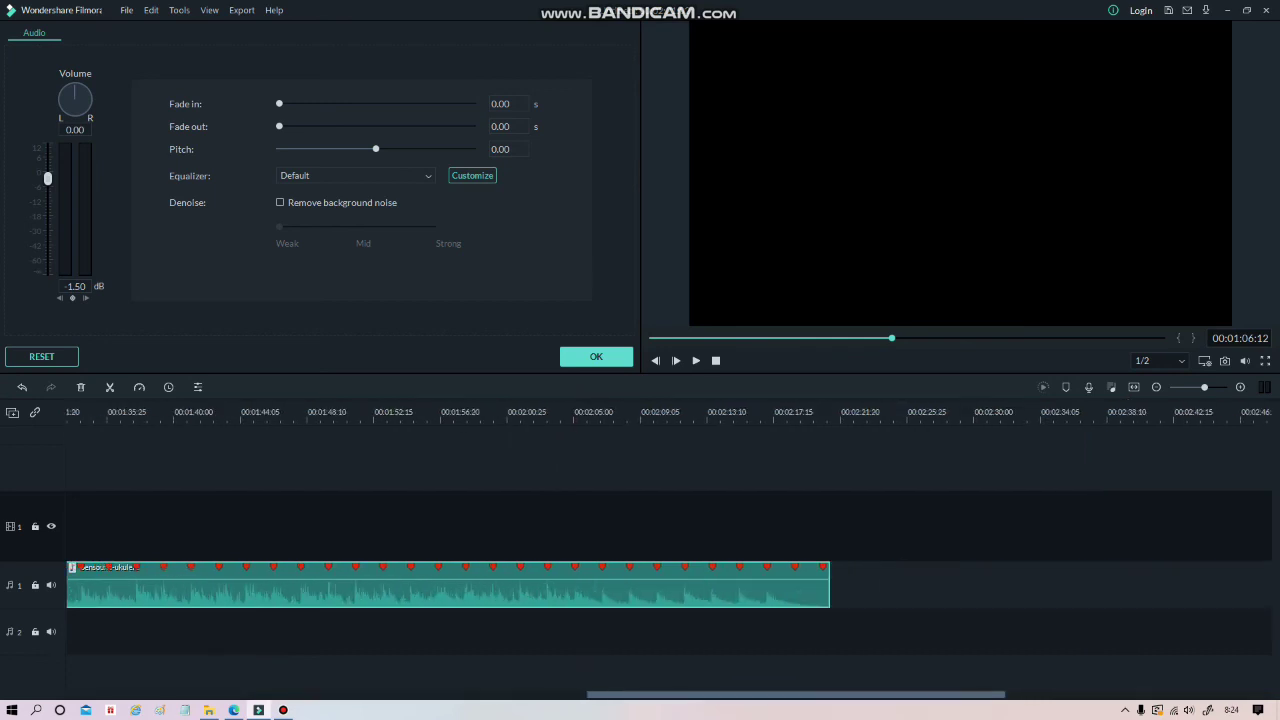
left_click(505, 486)
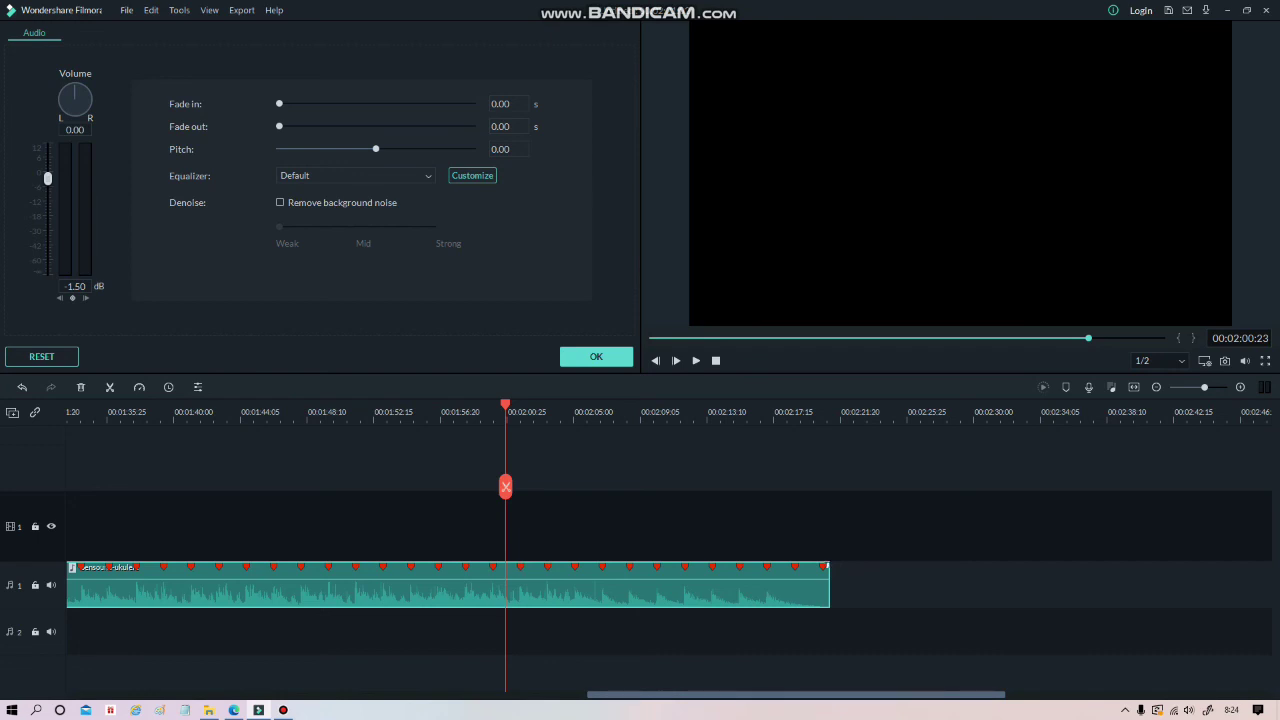
right_click(505, 576)
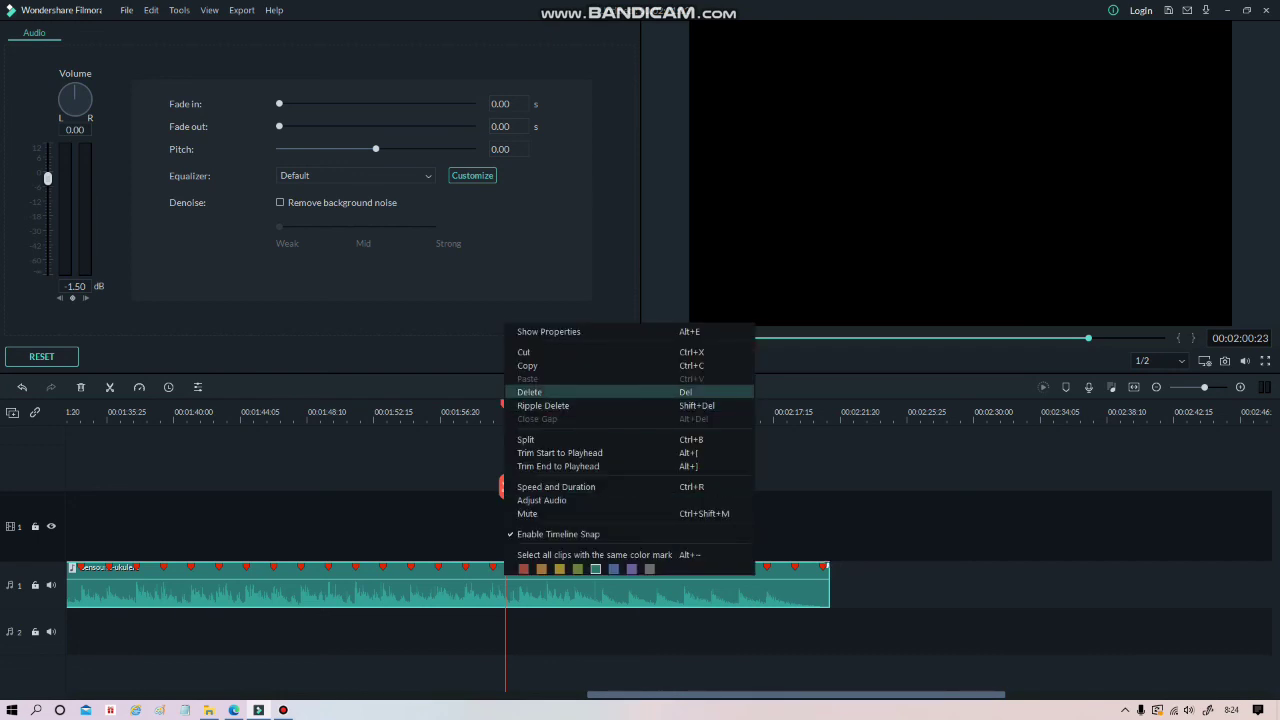
left_click(530, 392)
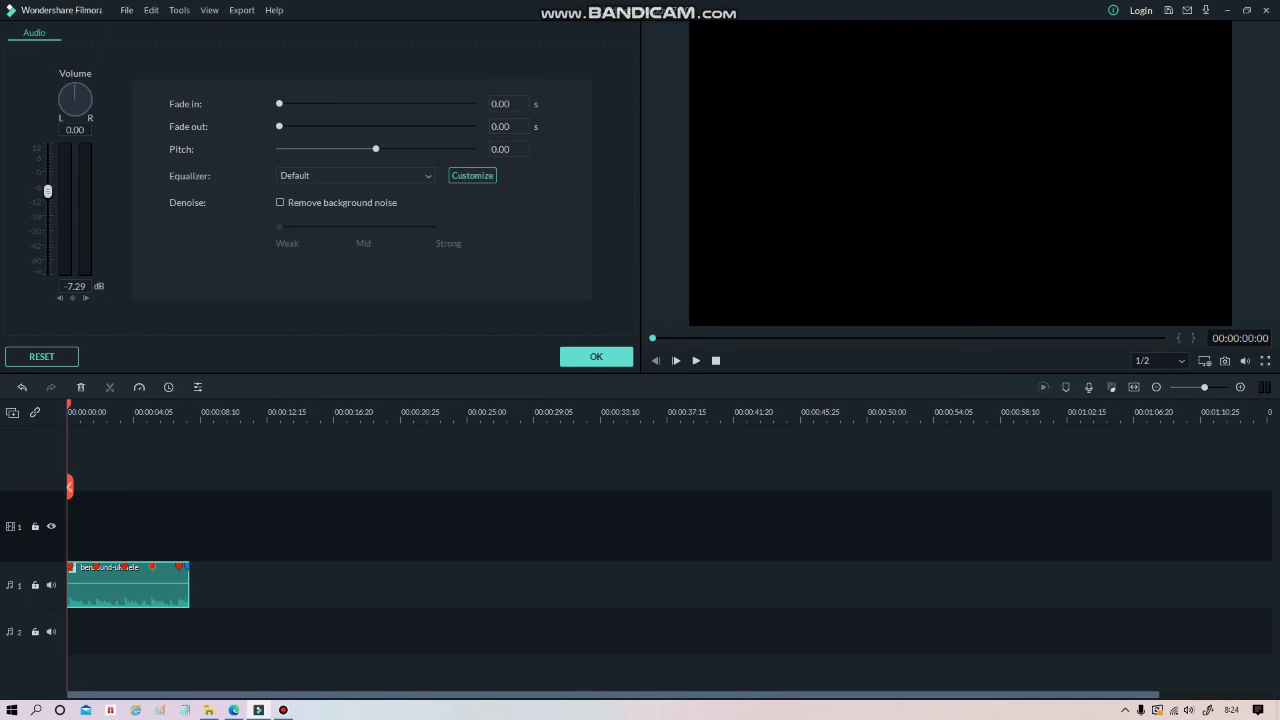
Step: Preview the opening music segment with its volume lowered to -40.55 dB, and set the volume to 0.83 dB
key("space")
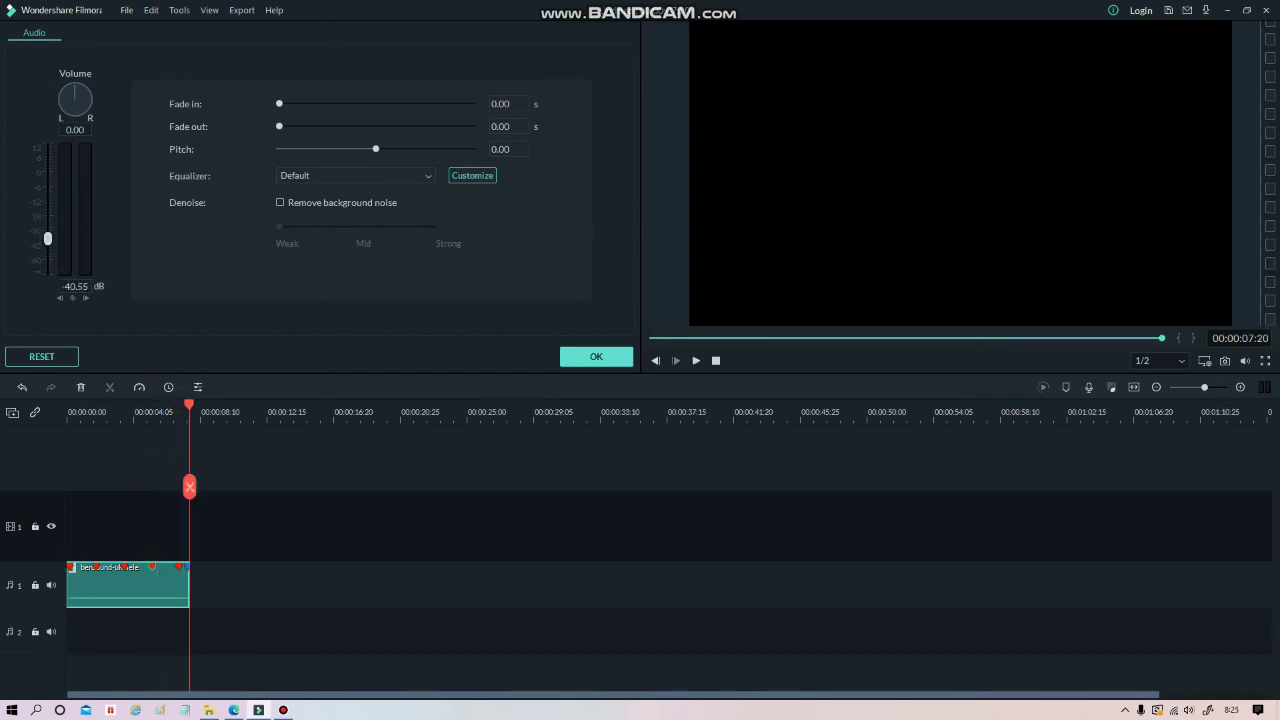
key("space")
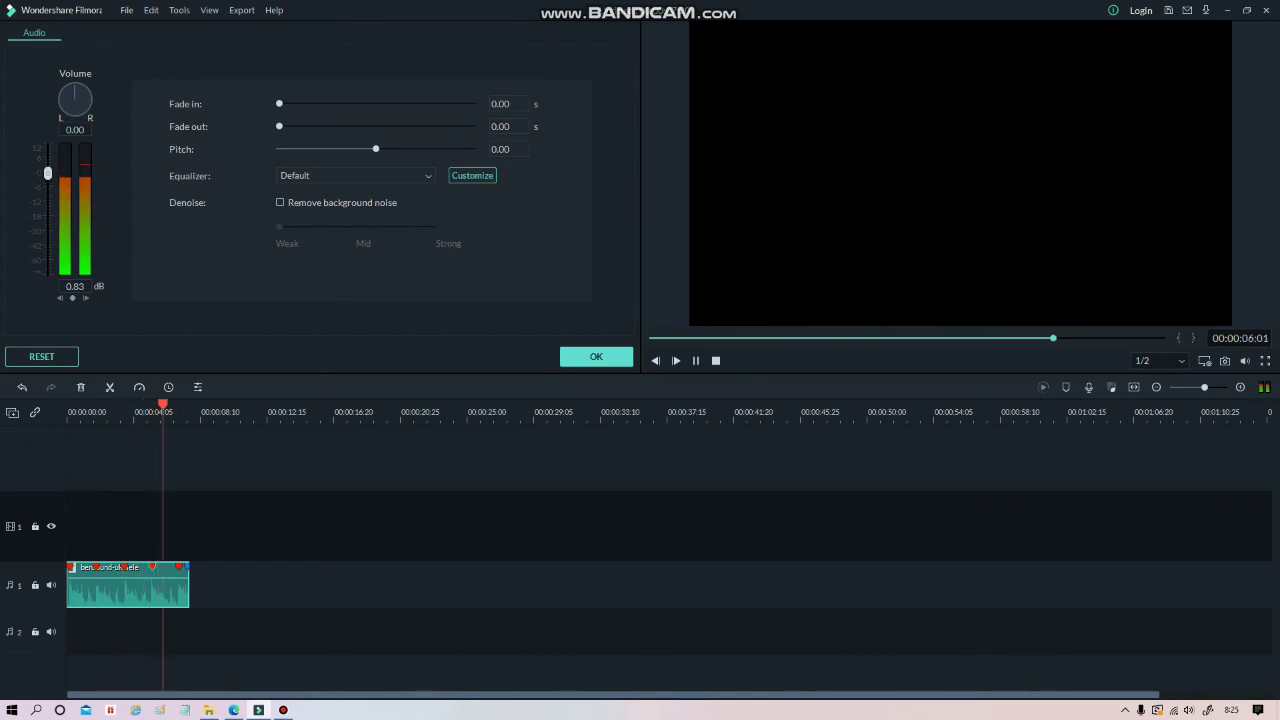
mouse_move(279, 104)
left_mouse_down()
mouse_move(337, 104)
mouse_move(279, 104)
left_mouse_up()
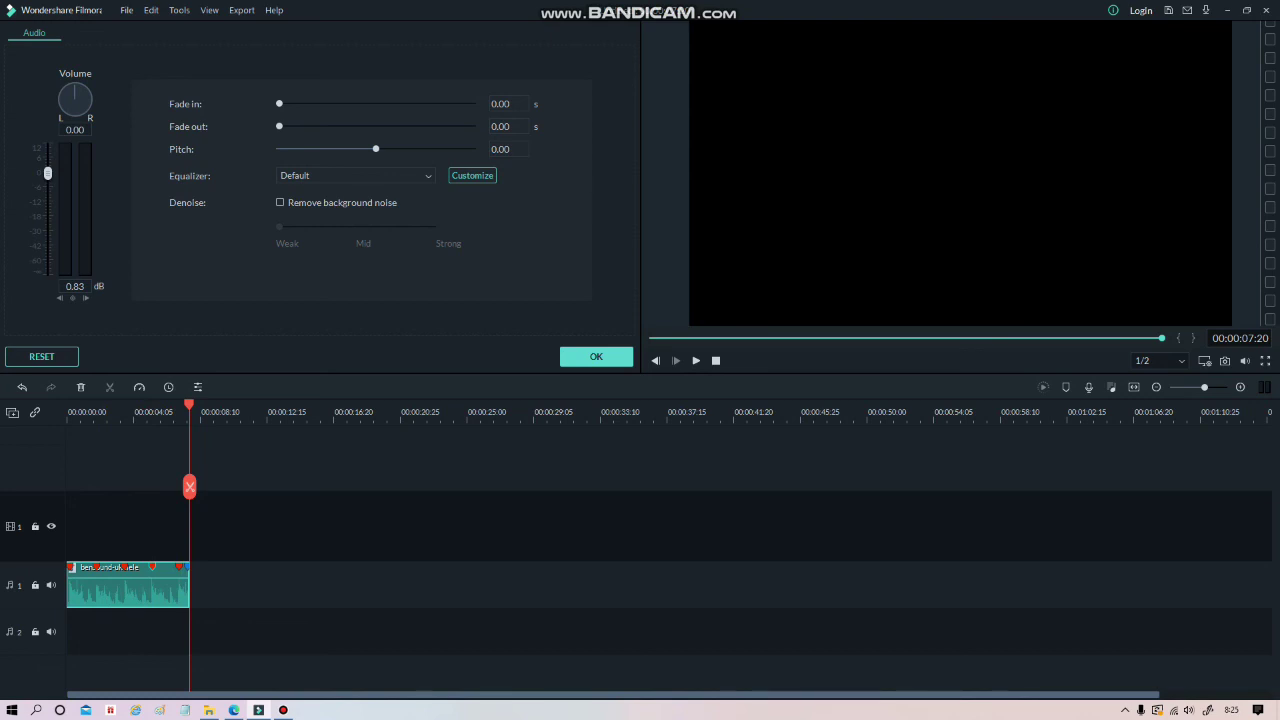
Step: Set the opening music segment's fade-out to 6.43 s and play it back from 00:00:00:22
left_click(656, 361)
left_click_drag(189, 405, 78, 405)
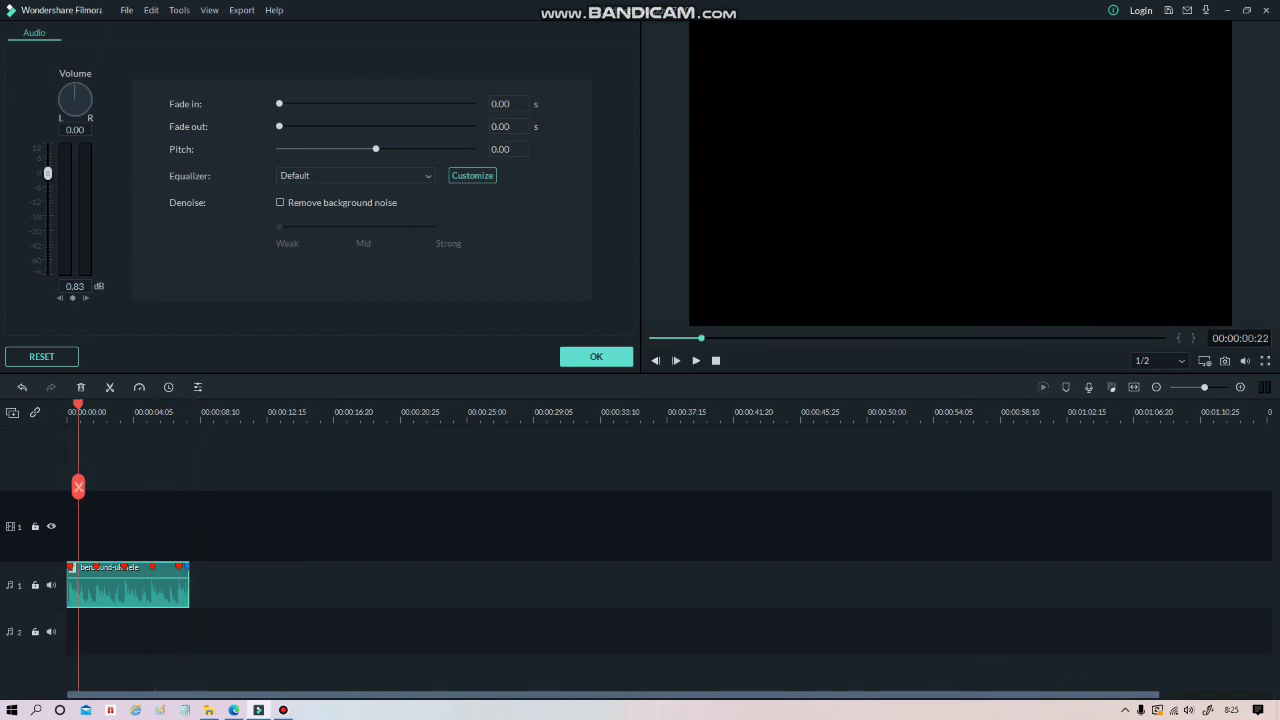
left_click_drag(279, 126, 440, 126)
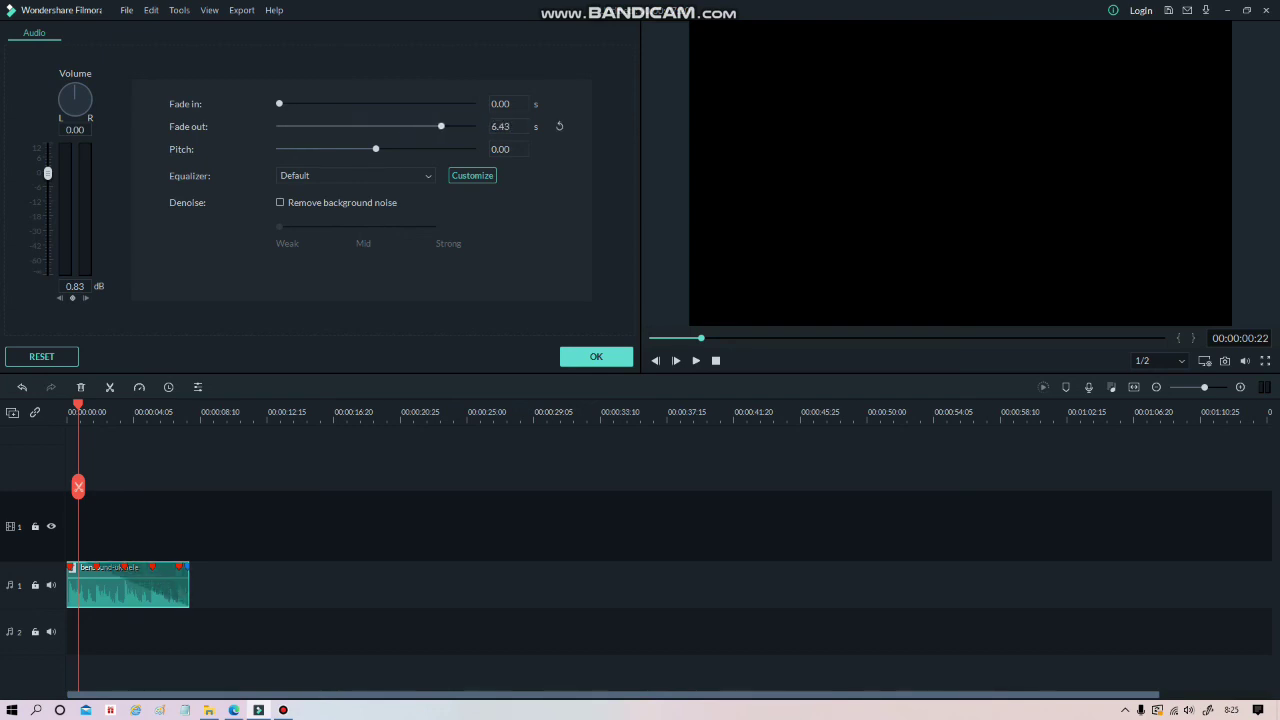
left_click(696, 360)
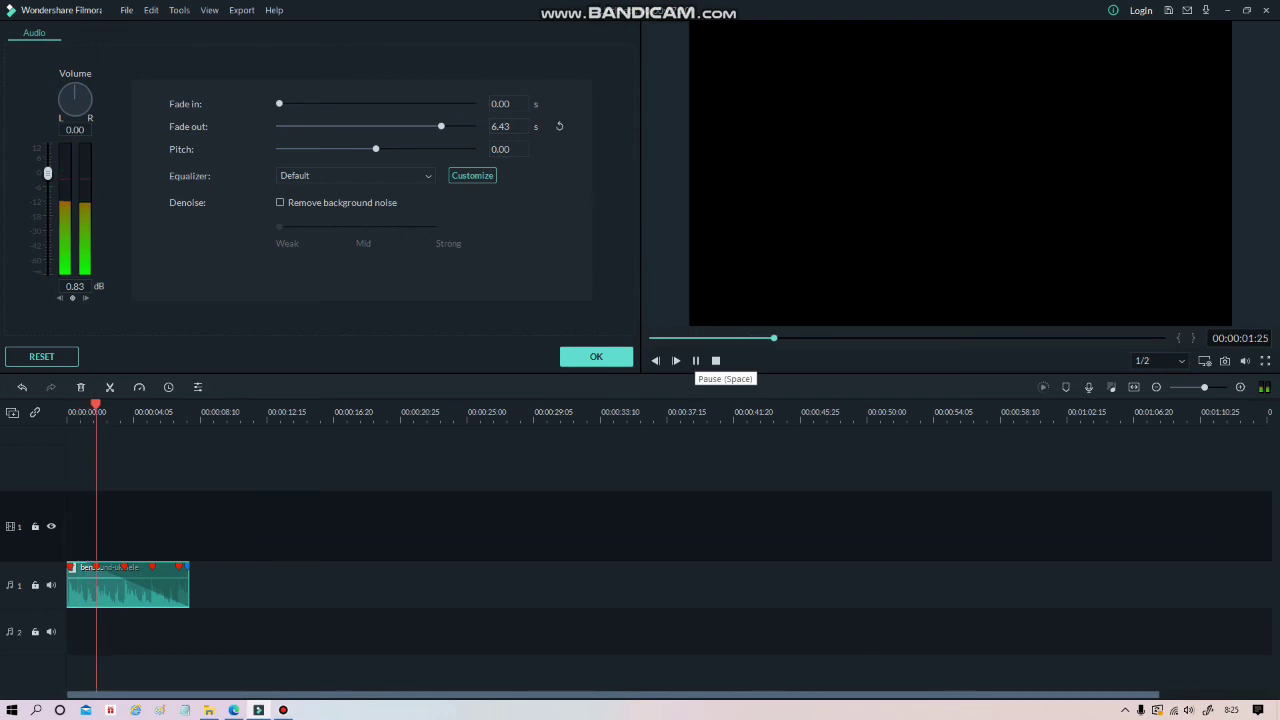